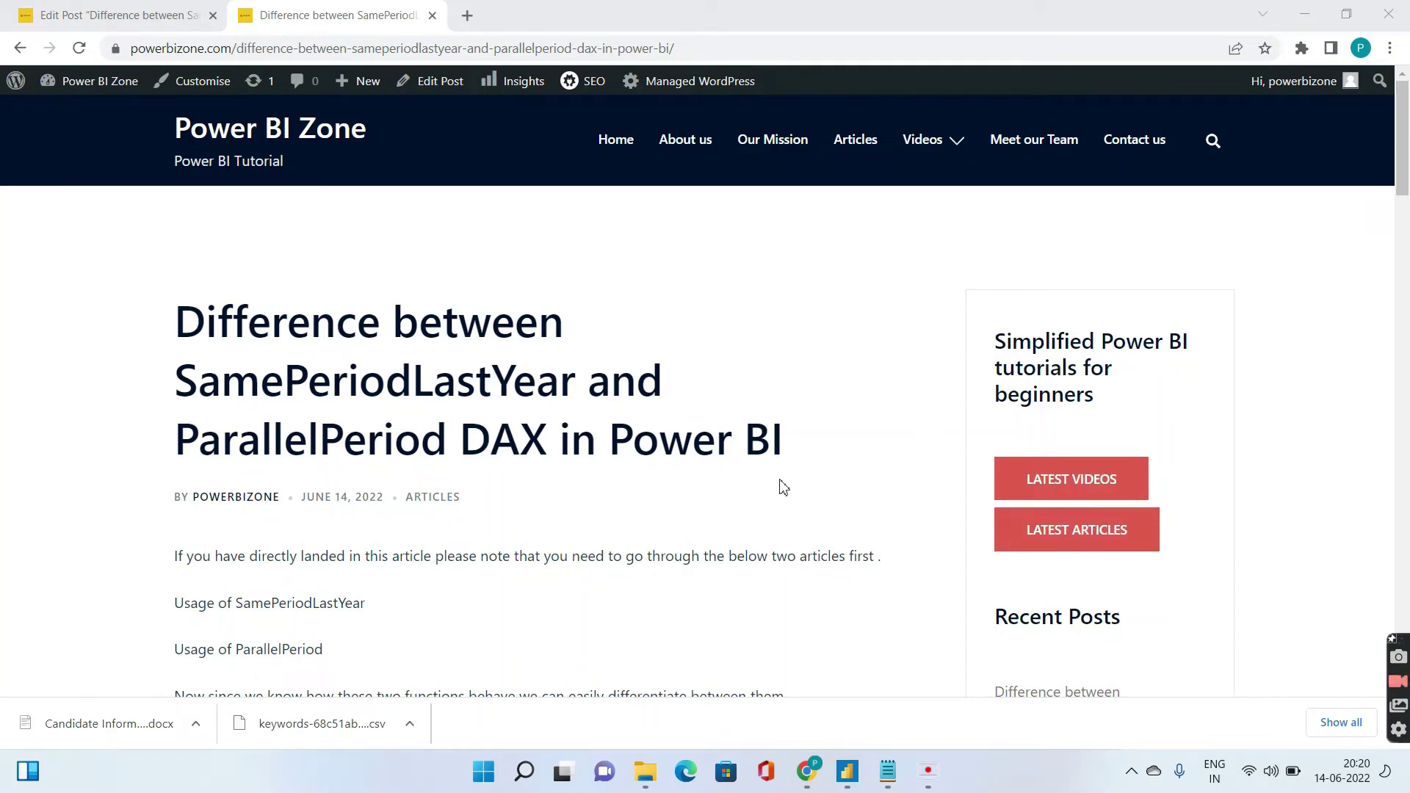
Step: Highlight SamePeriodLastYear and ParallelPeriod in the article title, emphasising the LastYear part
drag(172, 376, 577, 404)
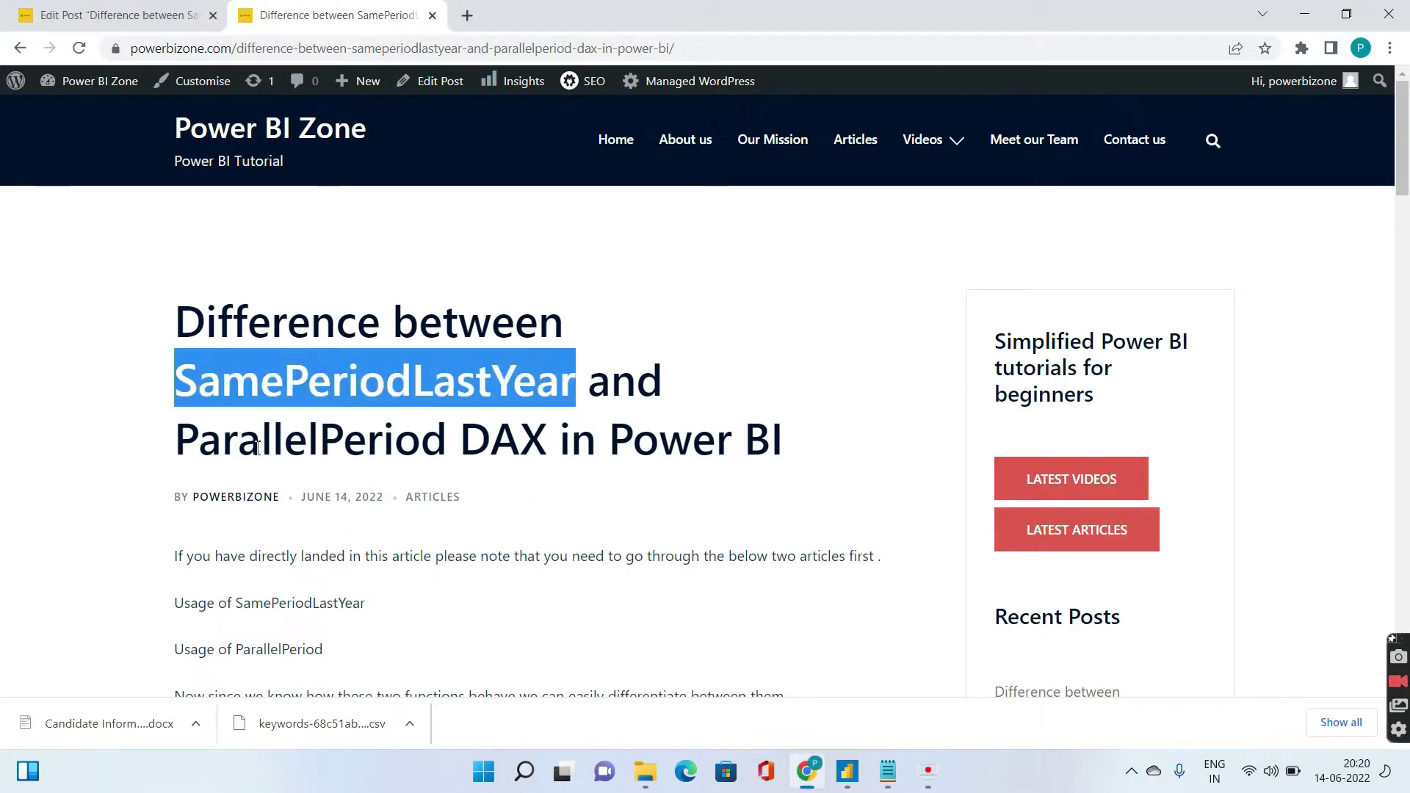
drag(174, 441, 442, 446)
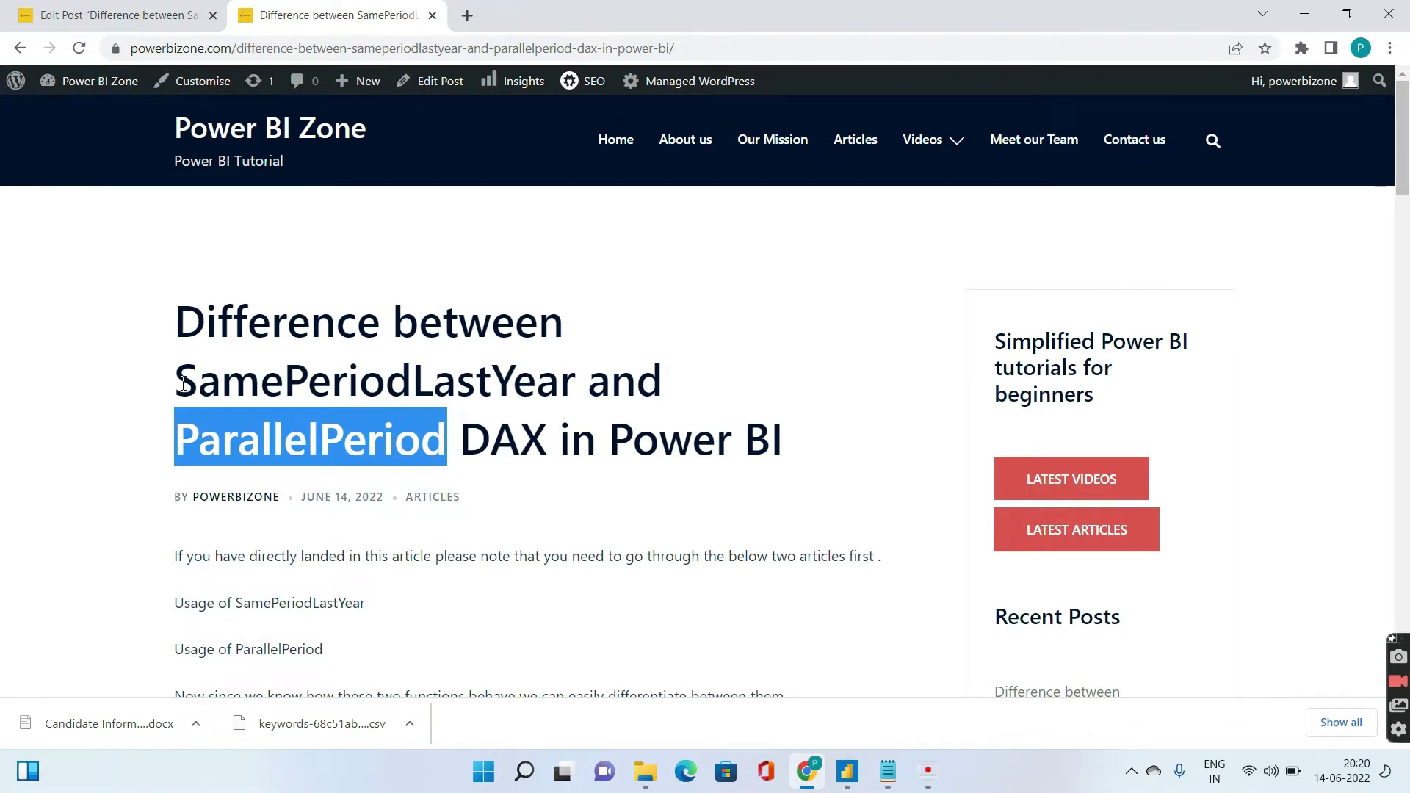
drag(176, 383, 580, 391)
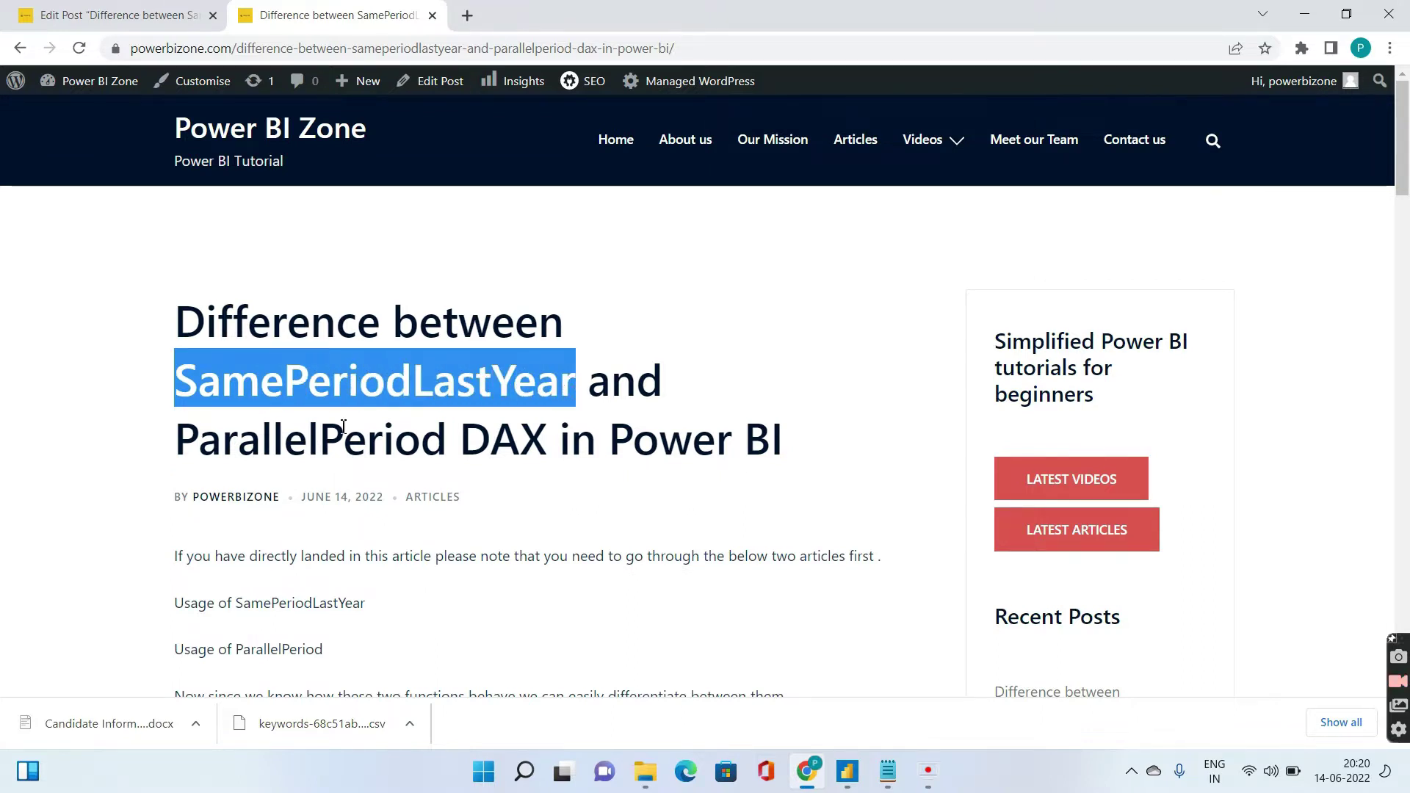
drag(177, 451, 446, 444)
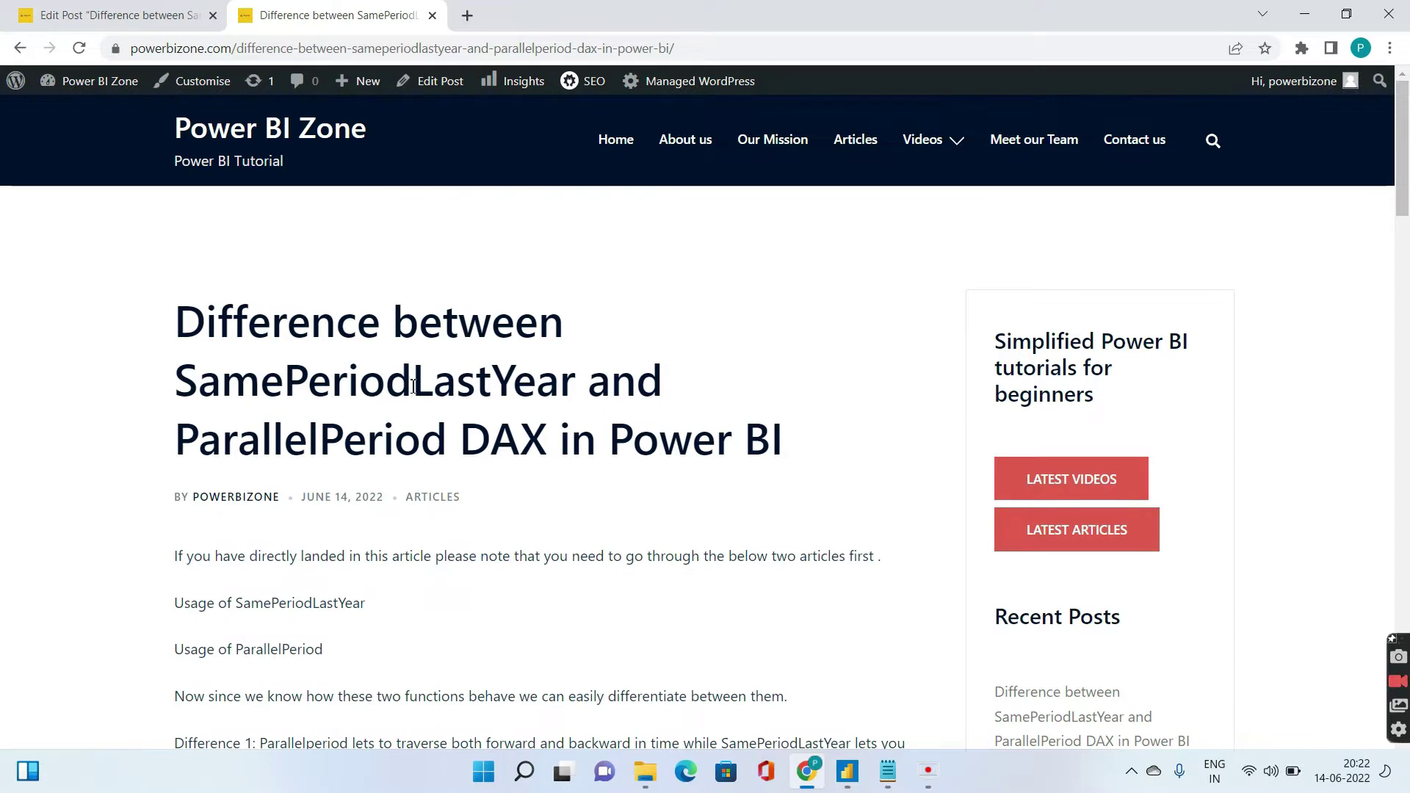
drag(420, 383, 577, 385)
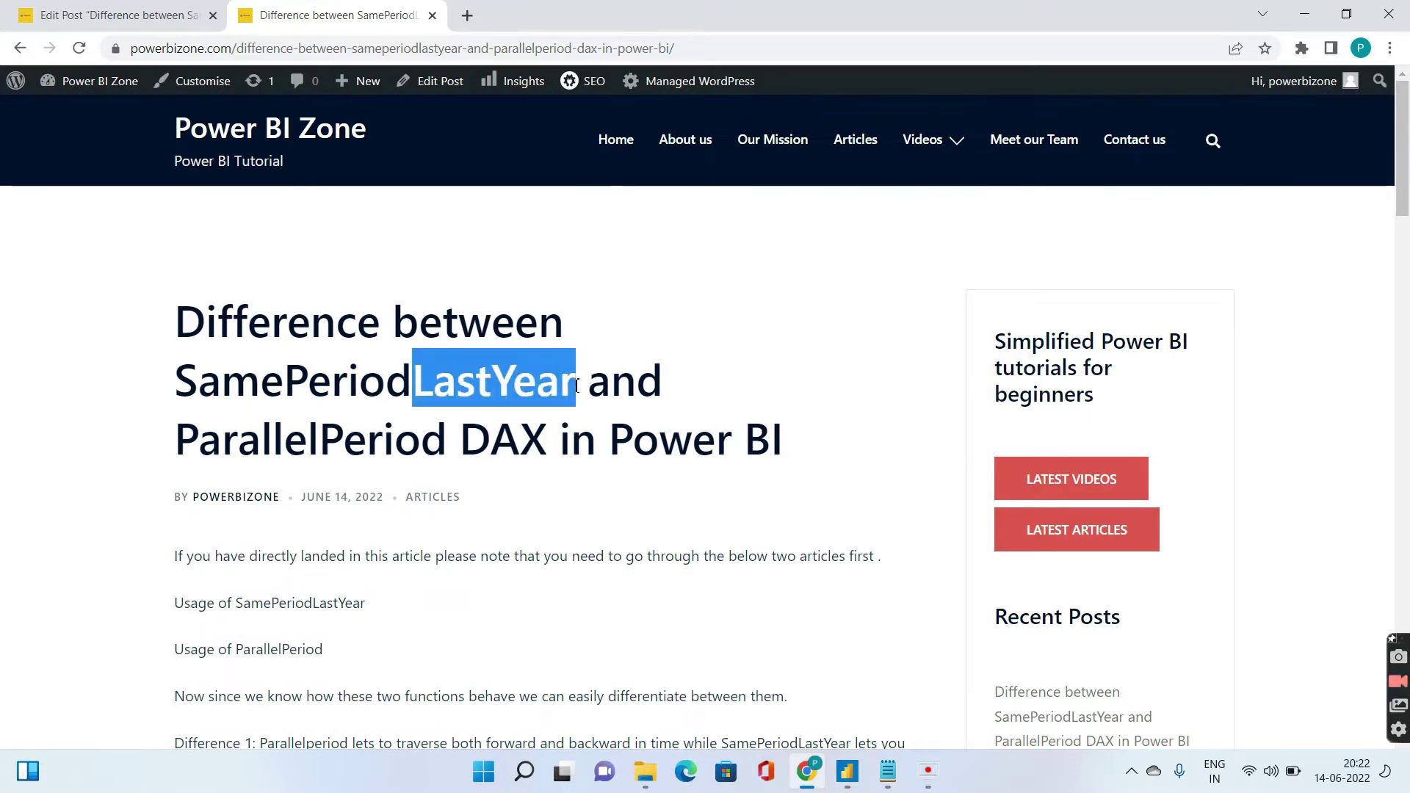
drag(184, 452, 448, 440)
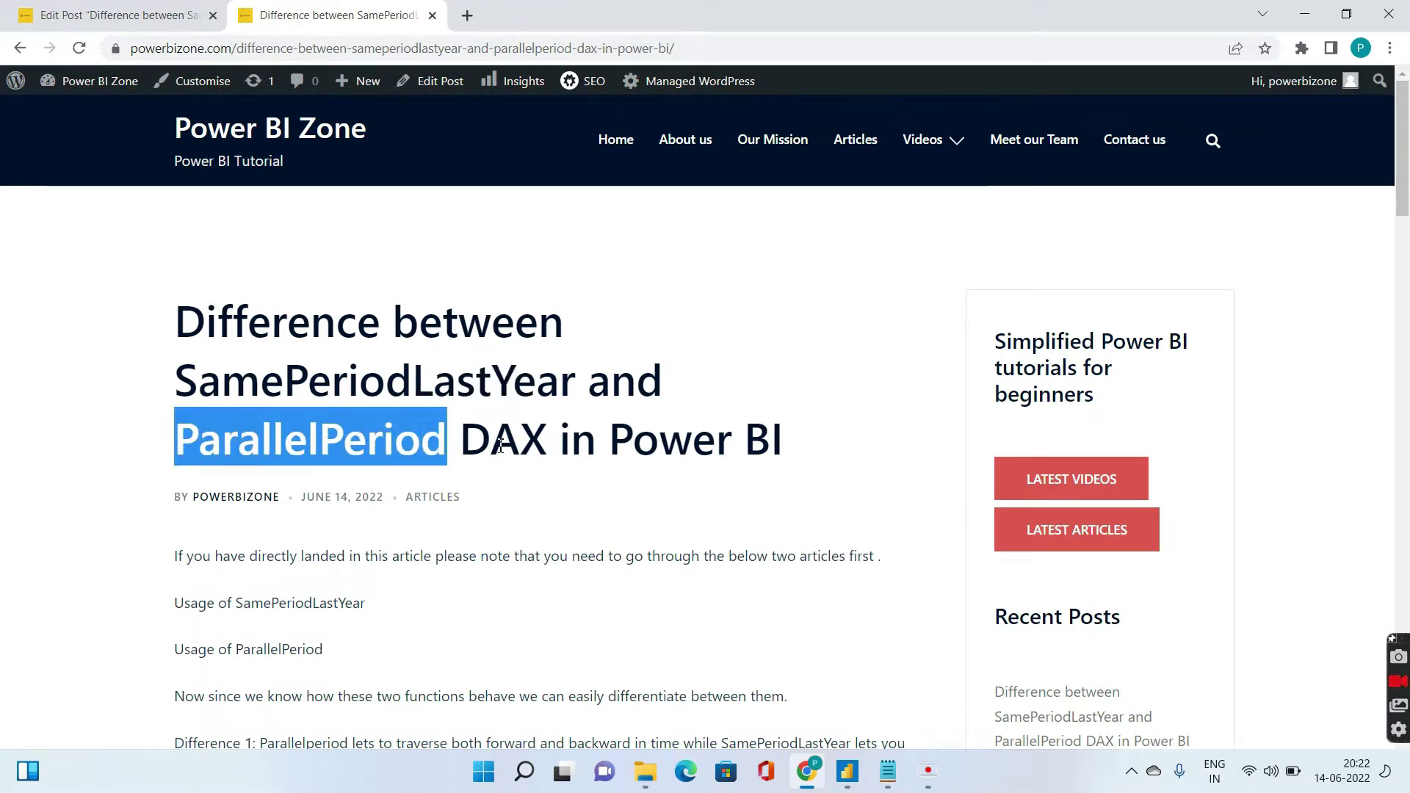
click(90, 467)
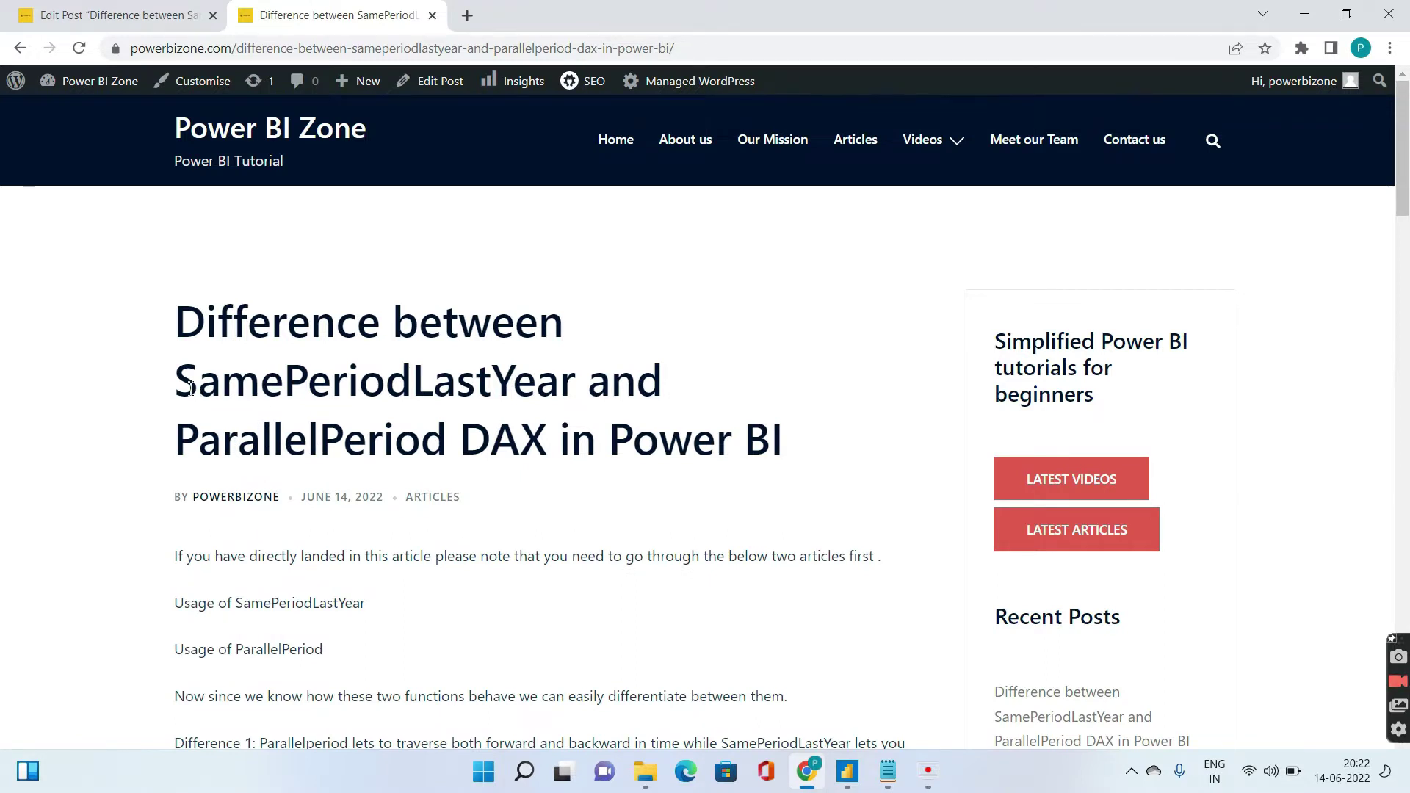
scroll(318, 462, down, 6)
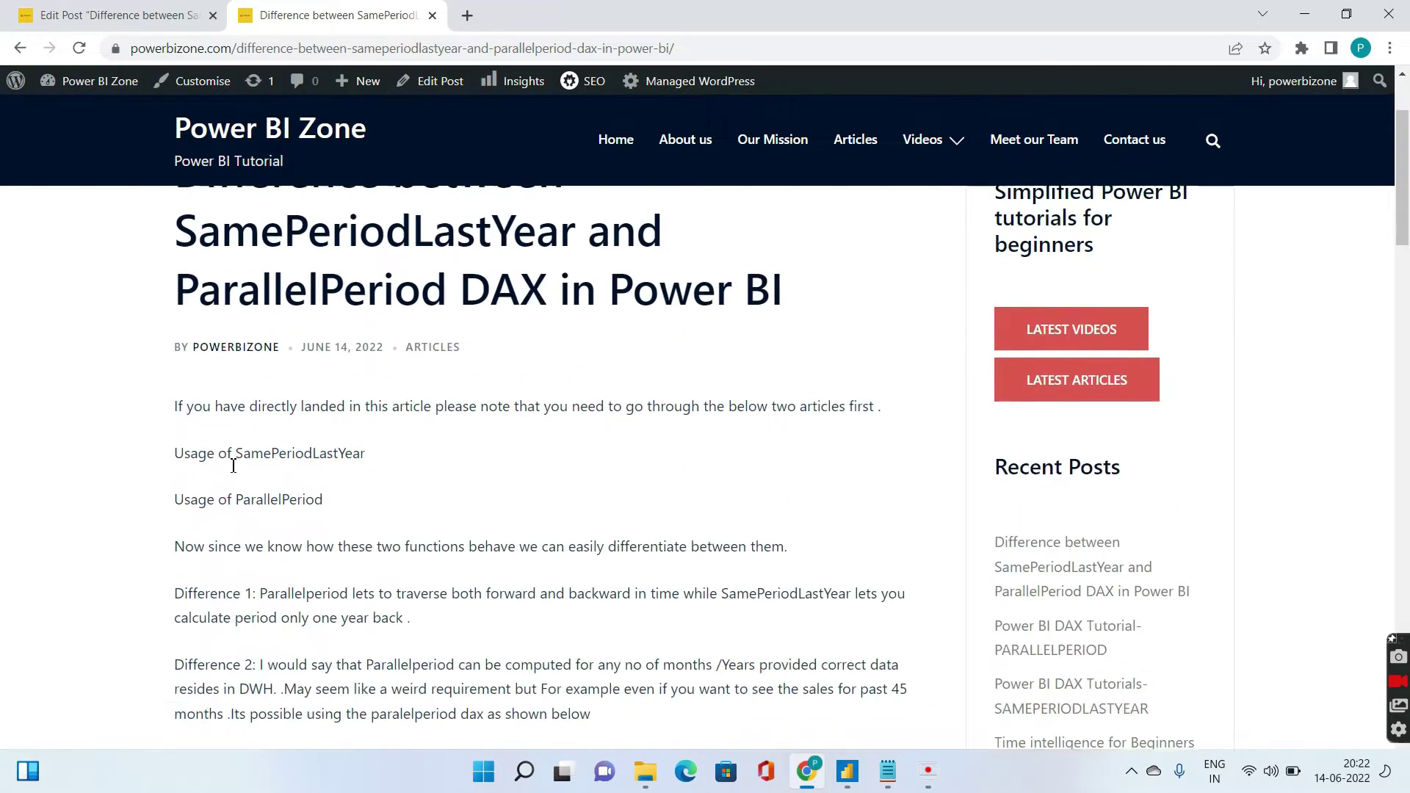
Step: In Power BI, view the Date table rows in Data view and collapse its field list
click(847, 778)
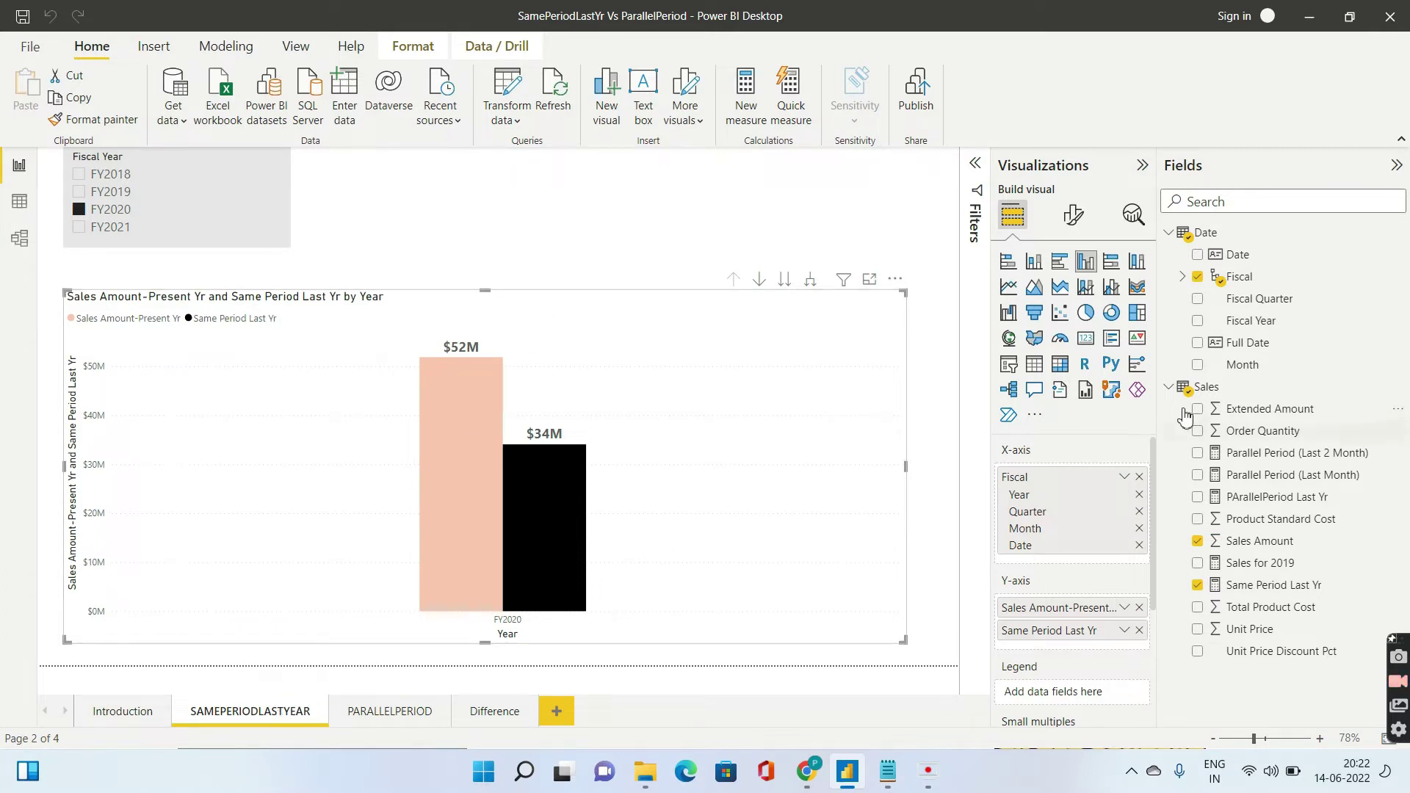
click(22, 205)
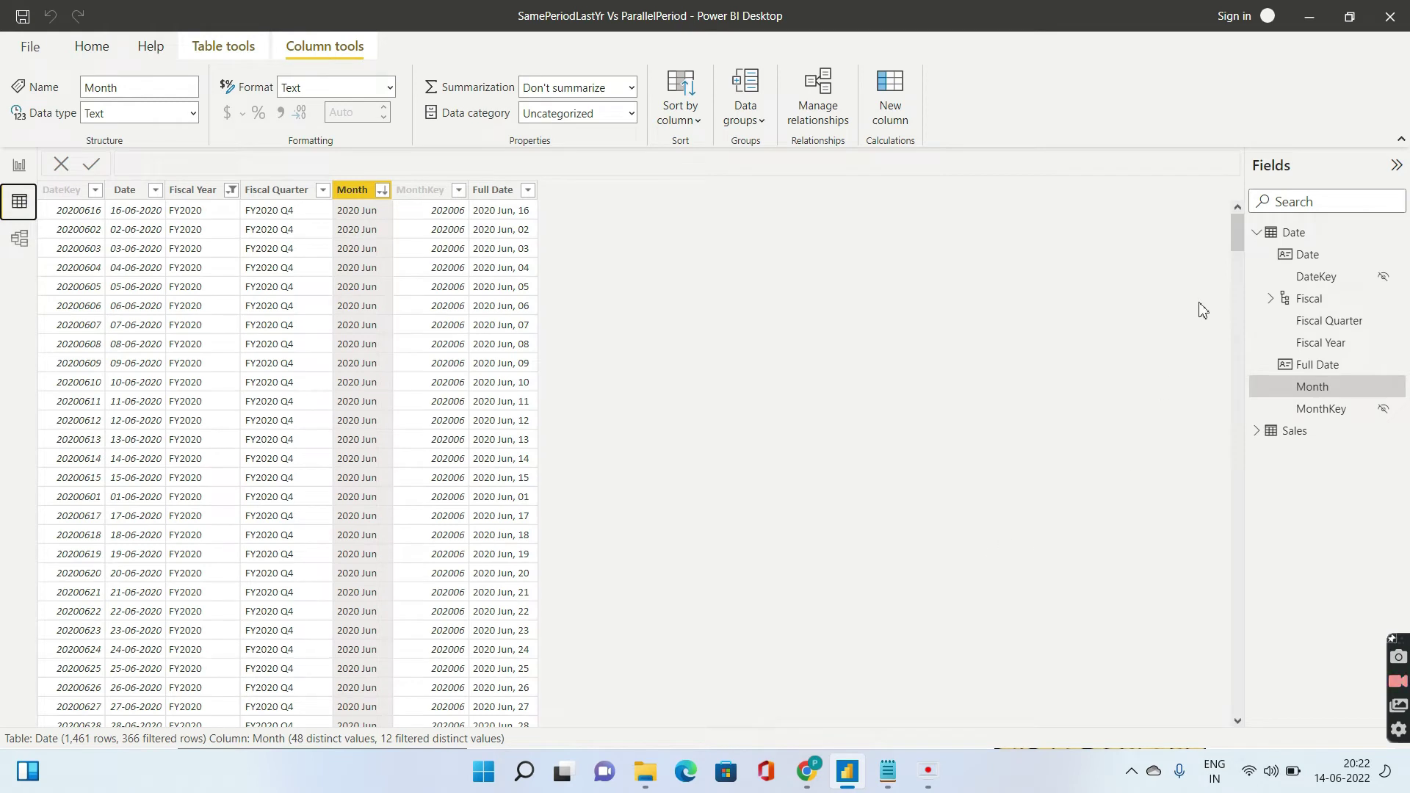
click(1289, 232)
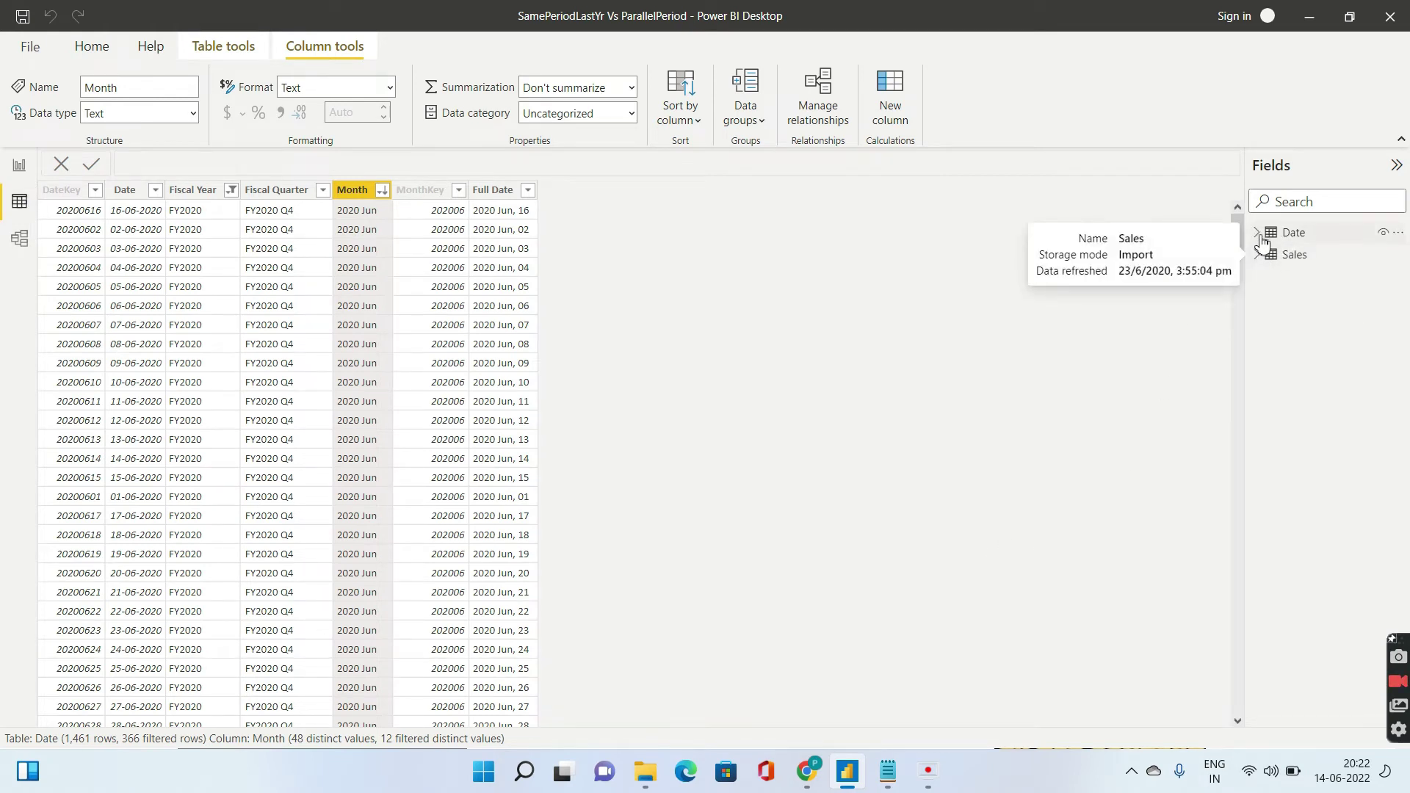
mouse_move(1262, 242)
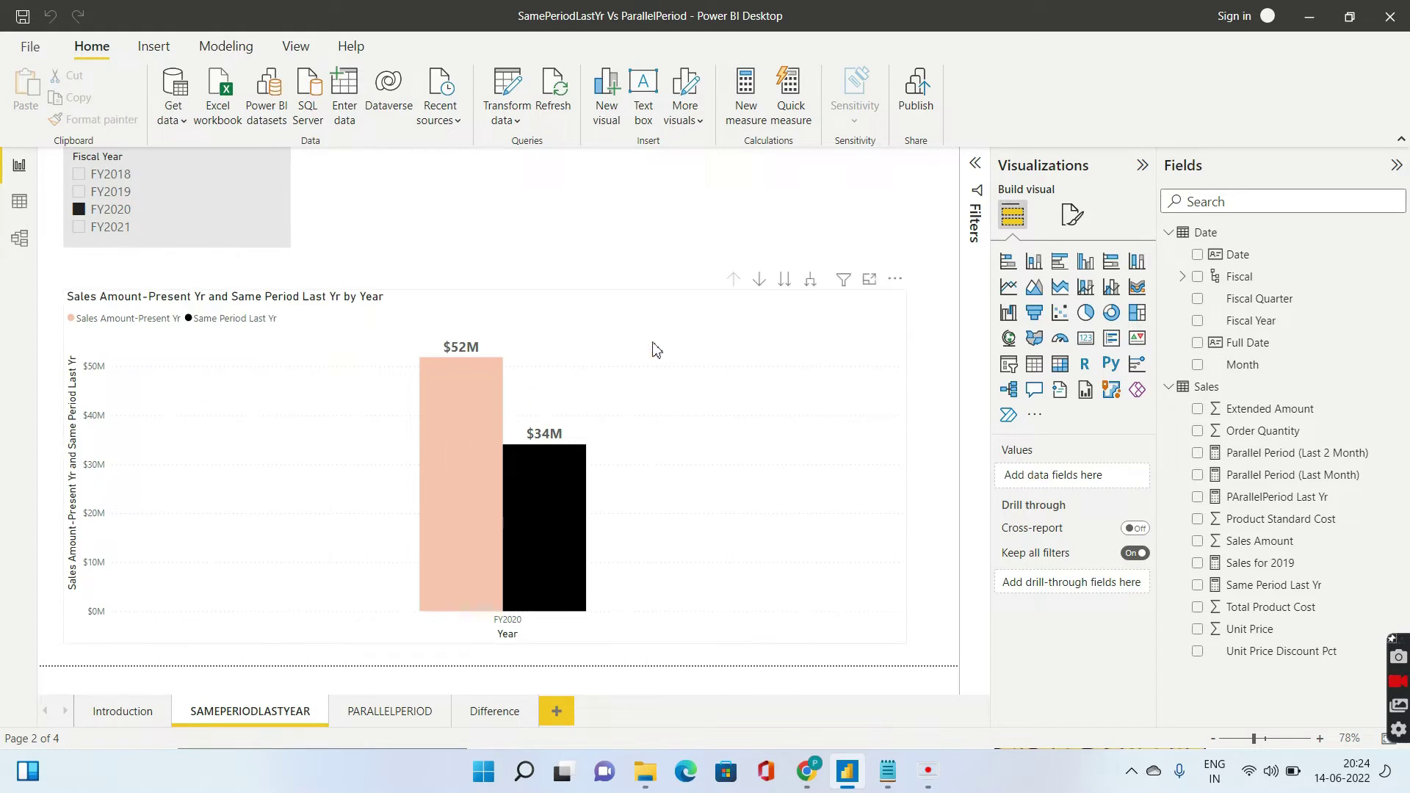
Step: Select the yearly sales comparison chart and open the Same Period Last Yr measure formula
click(757, 318)
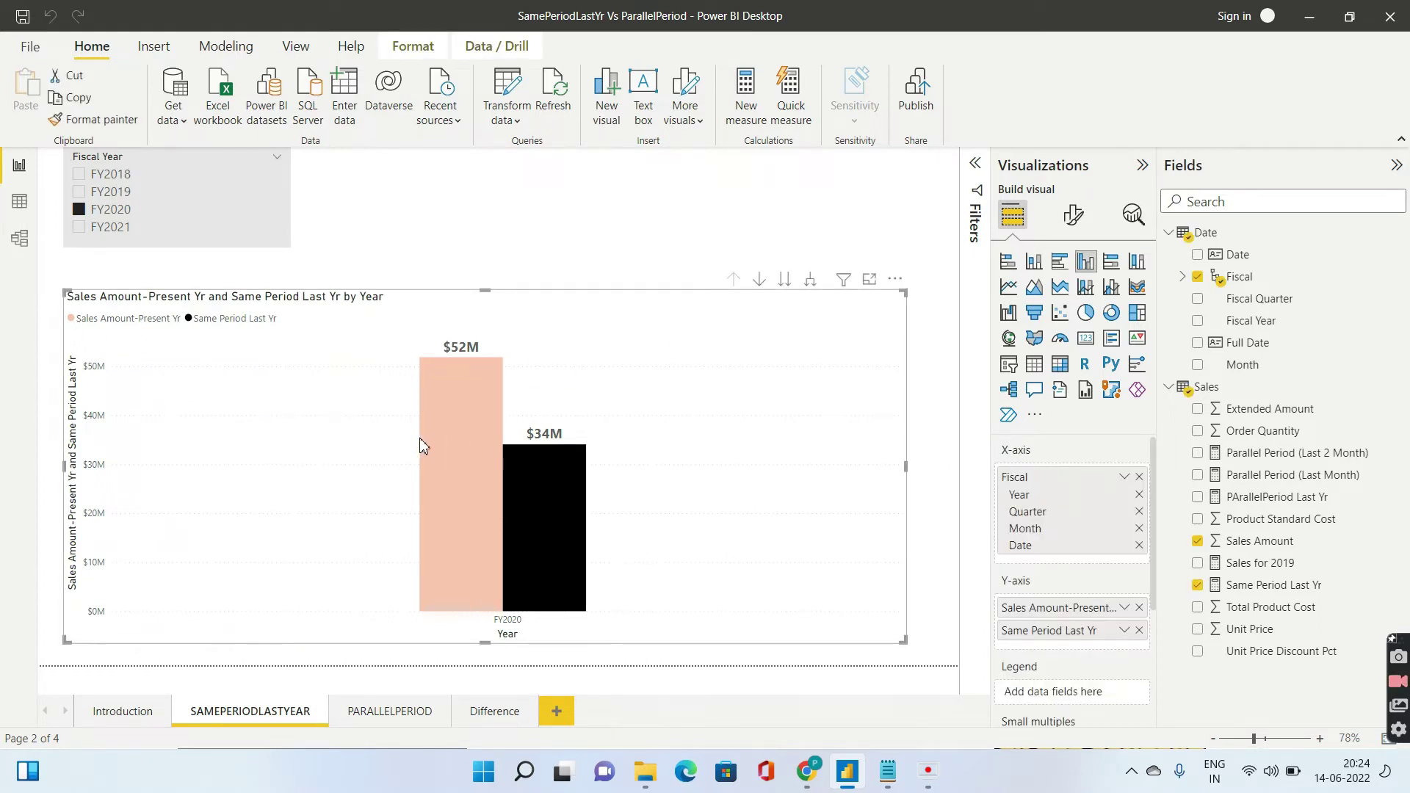
mouse_move(432, 448)
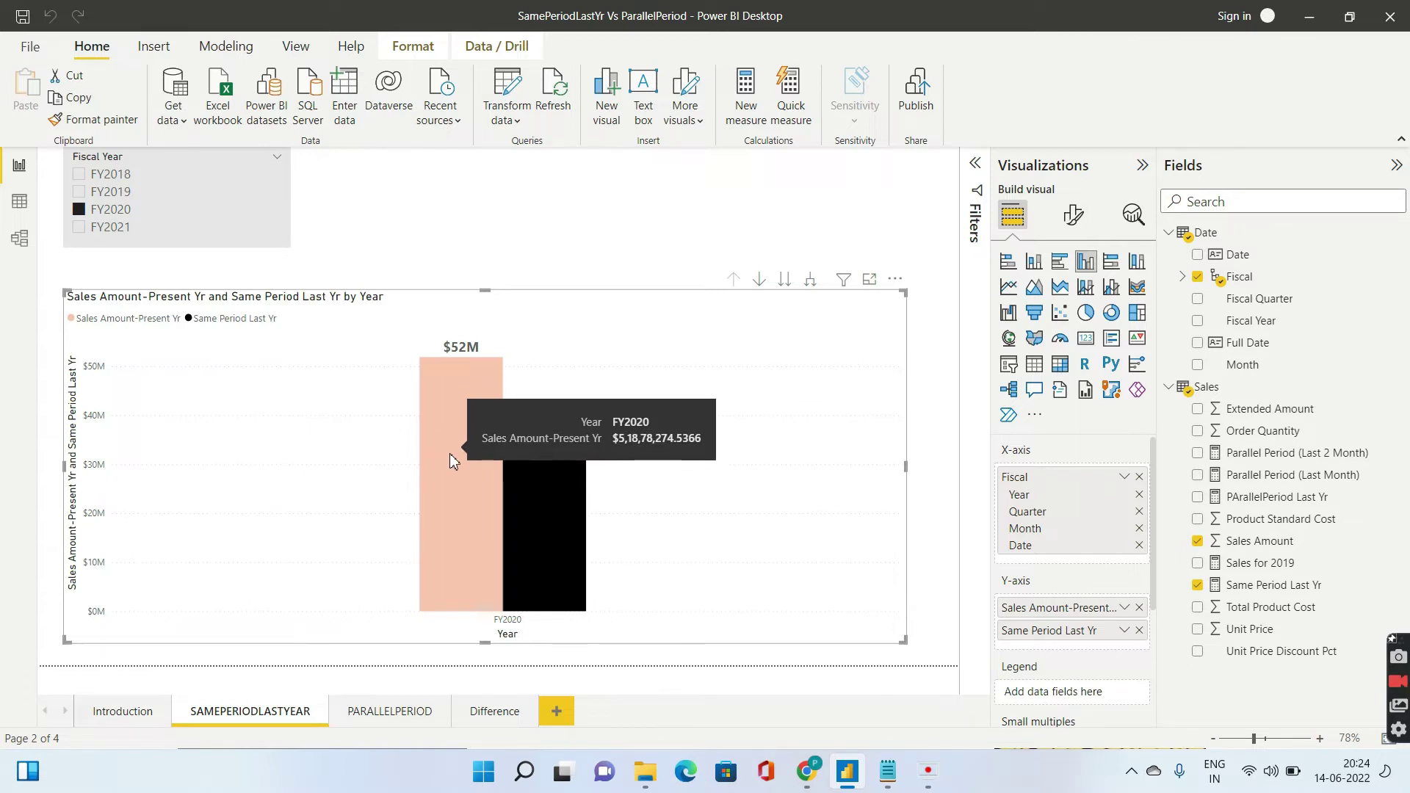
mouse_move(531, 493)
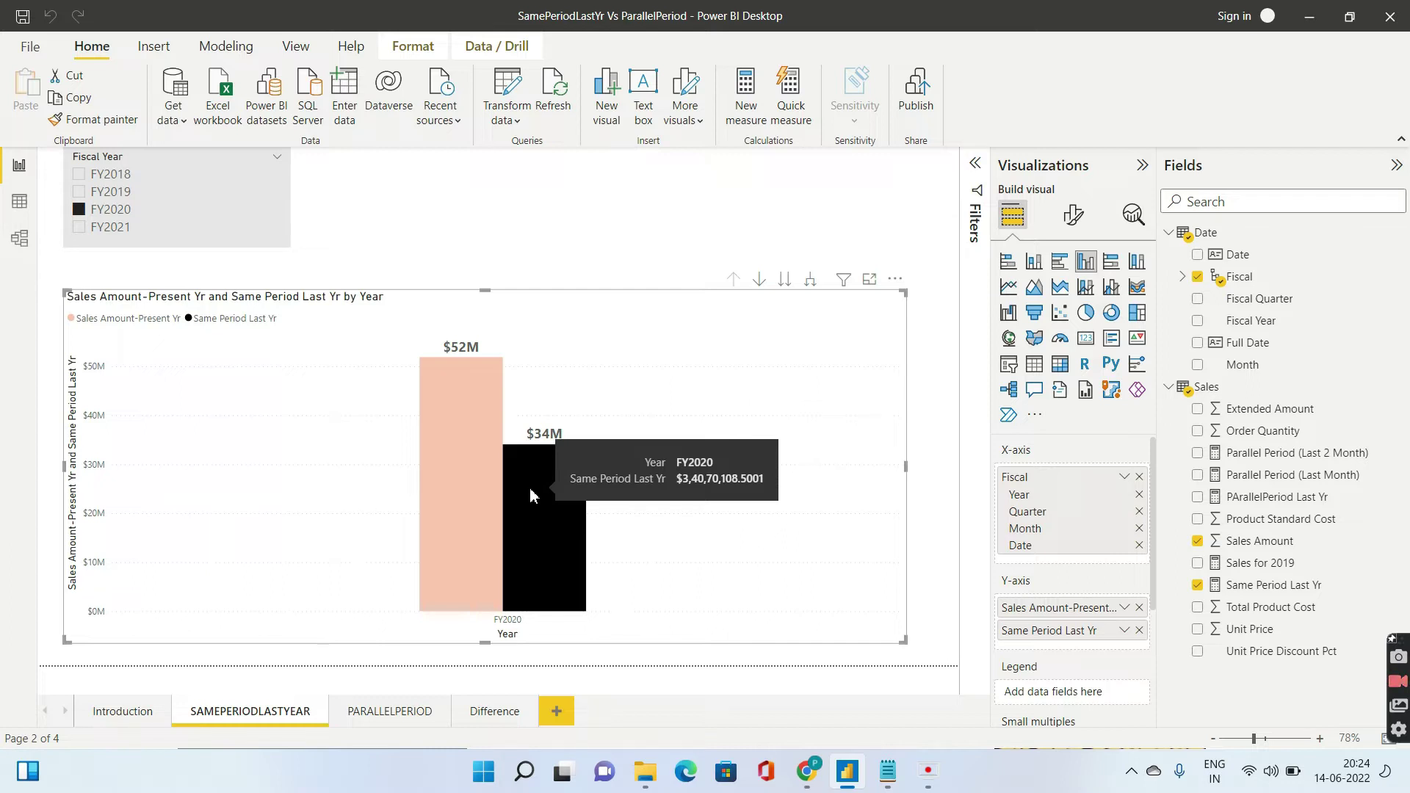
click(1282, 588)
key(alt+Tab)
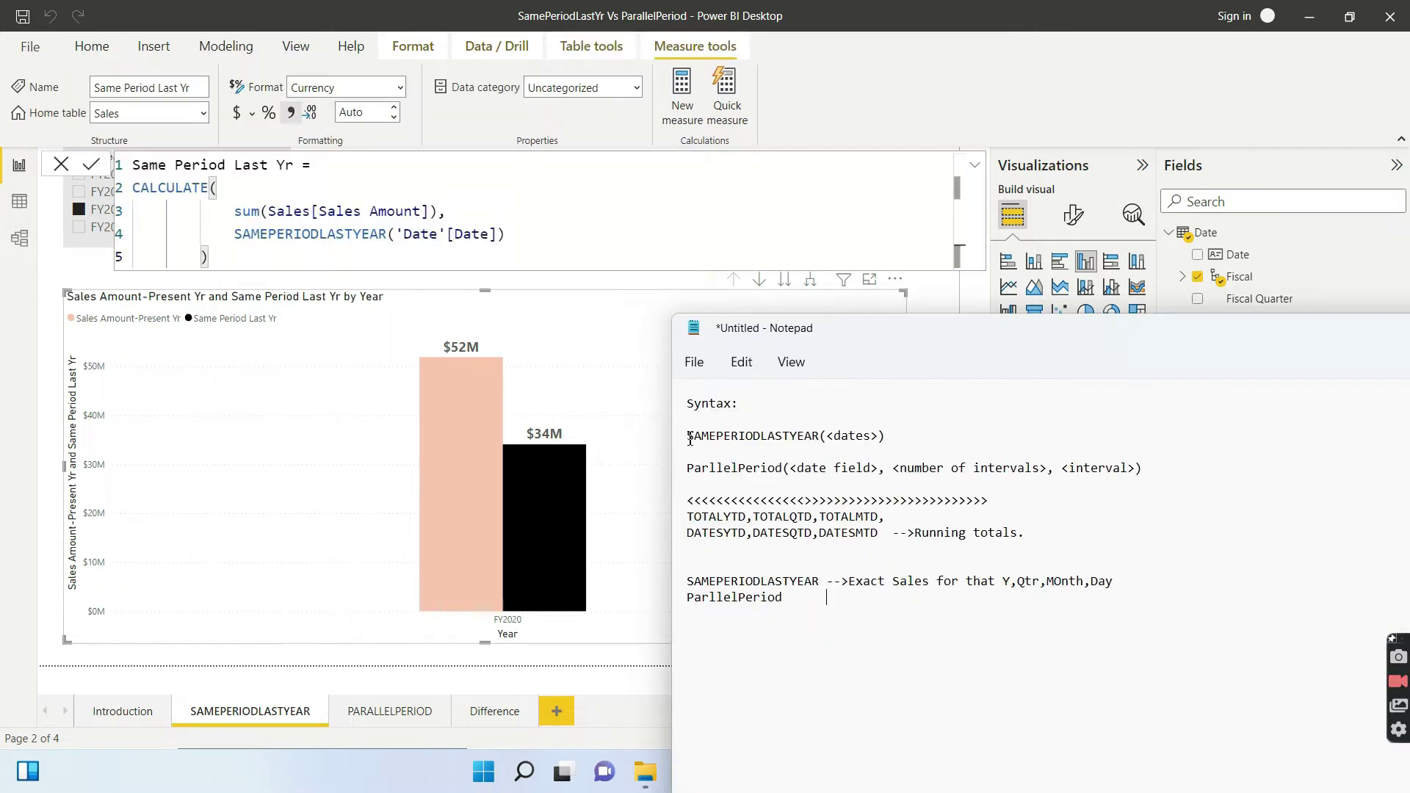
Step: Highlight the SAMEPERIODLASTYEAR syntax line and its dates argument in the Notepad notes
drag(700, 439, 881, 443)
click(875, 436)
drag(879, 437, 835, 436)
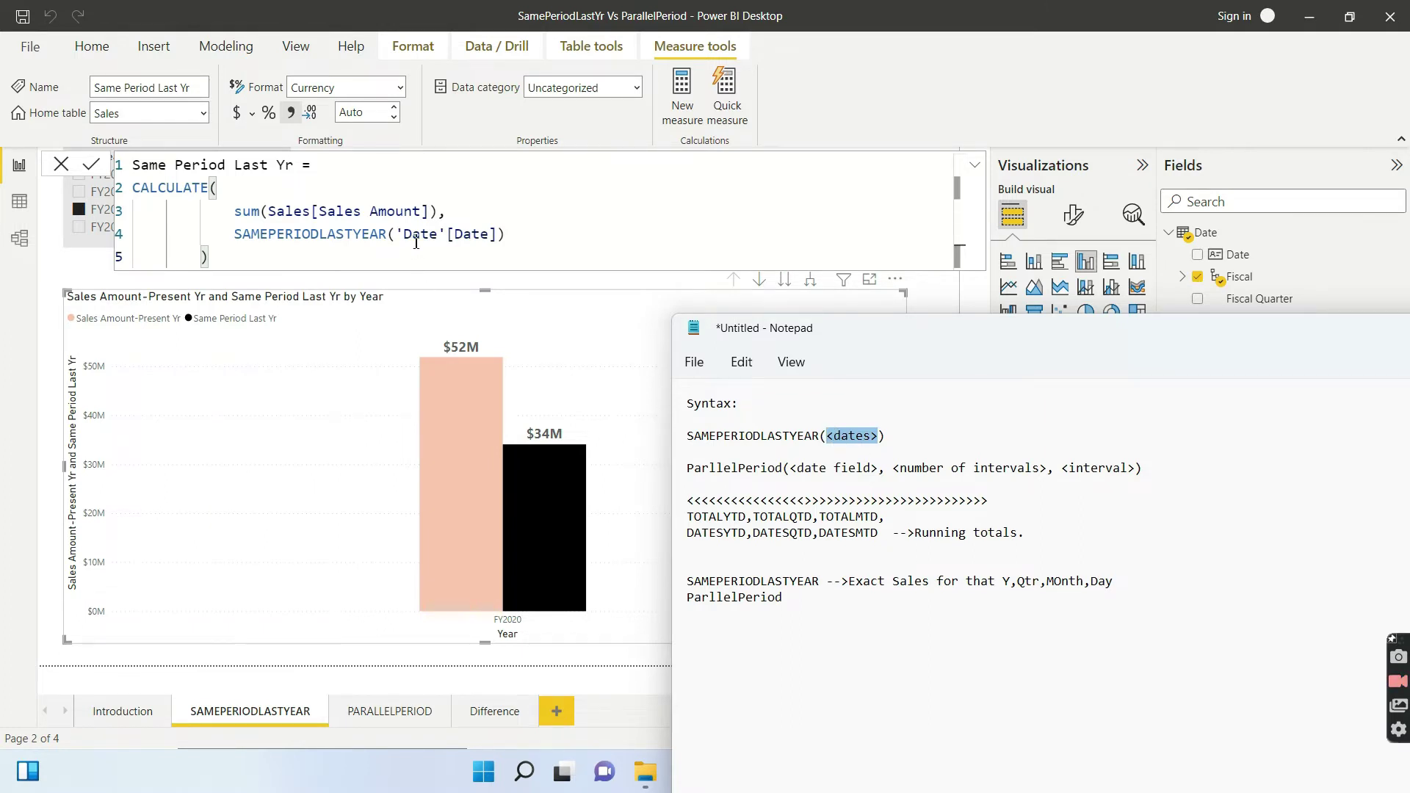
Step: Highlight the SUM of Sales Amount and SAMEPERIODLASTYEAR call in the formula, then close it
click(672, 210)
click(495, 235)
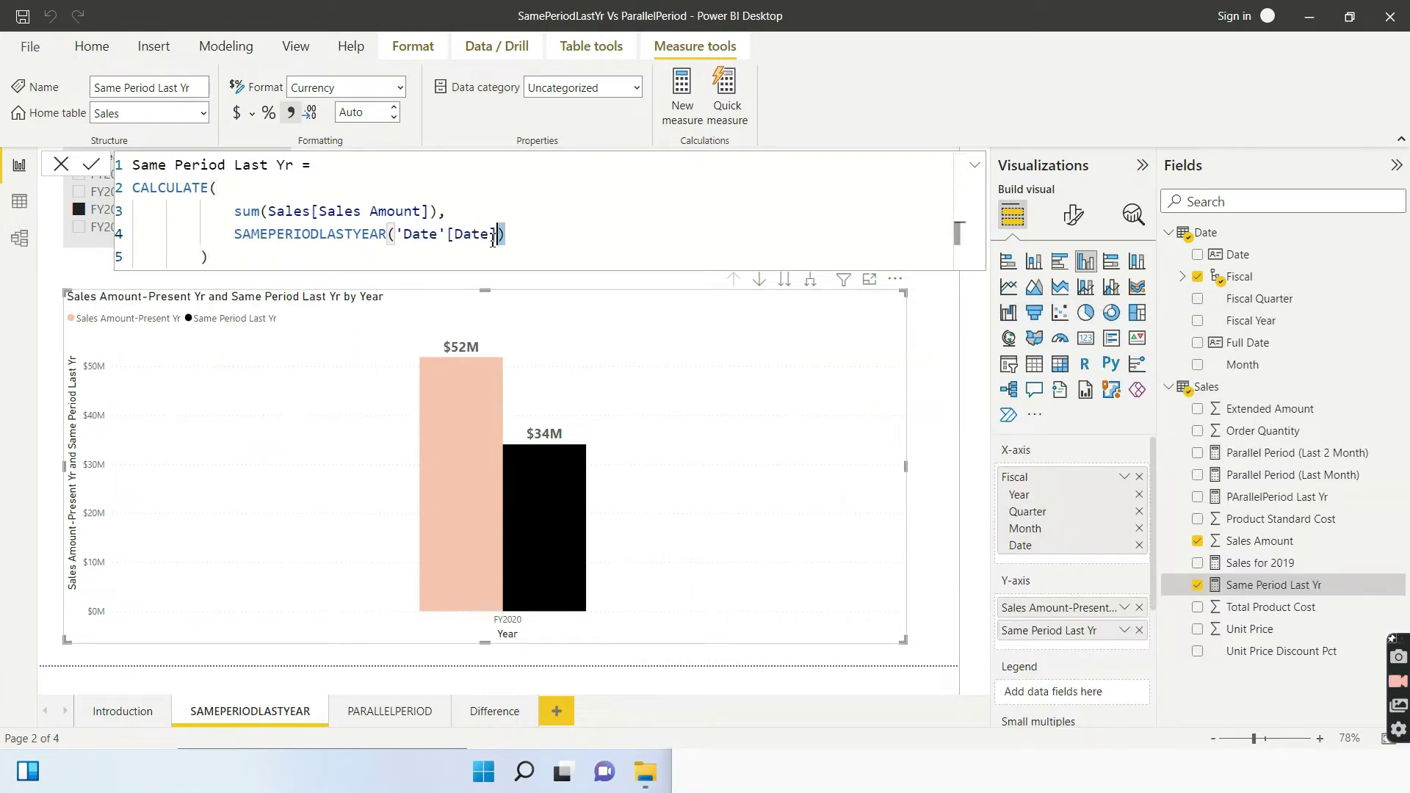
drag(504, 235, 234, 229)
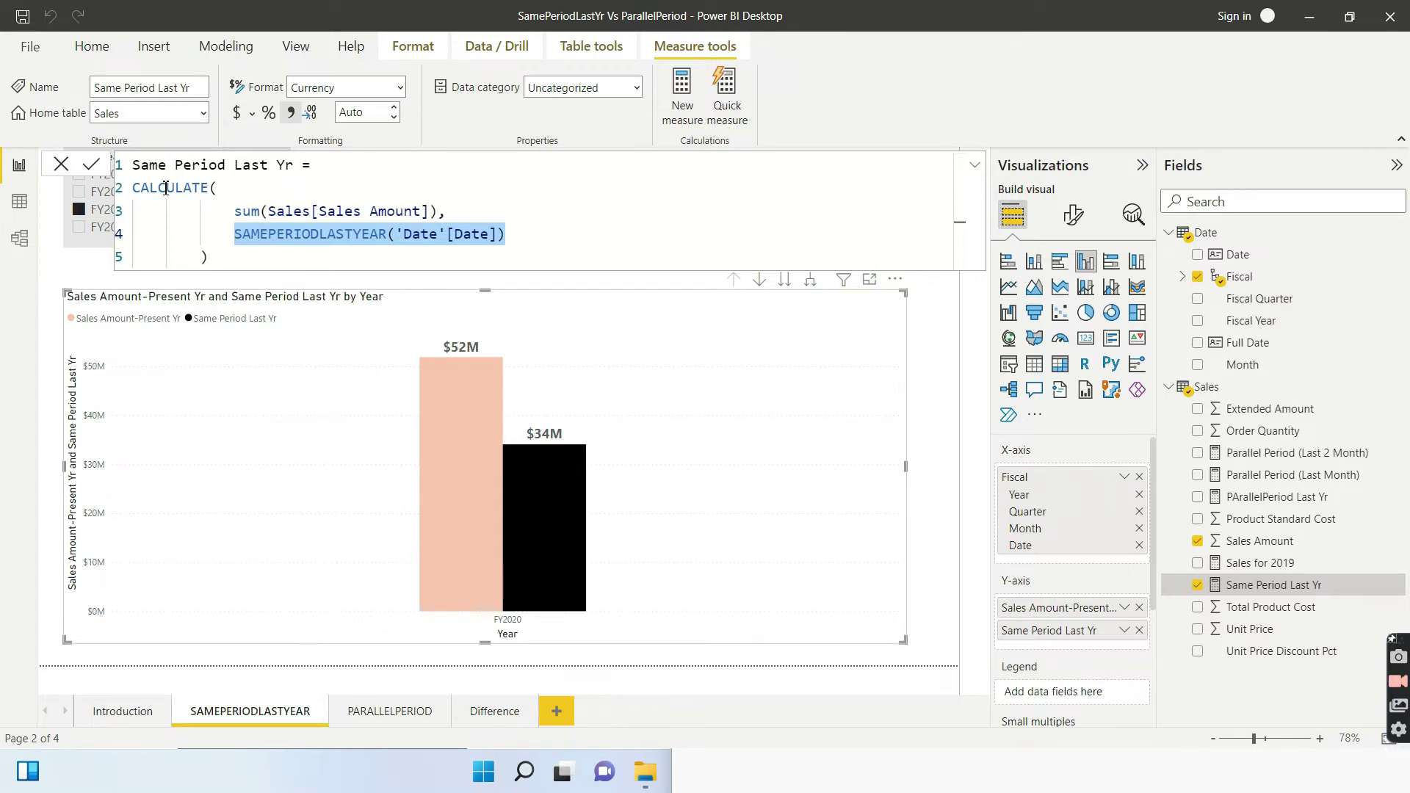
drag(239, 212, 439, 223)
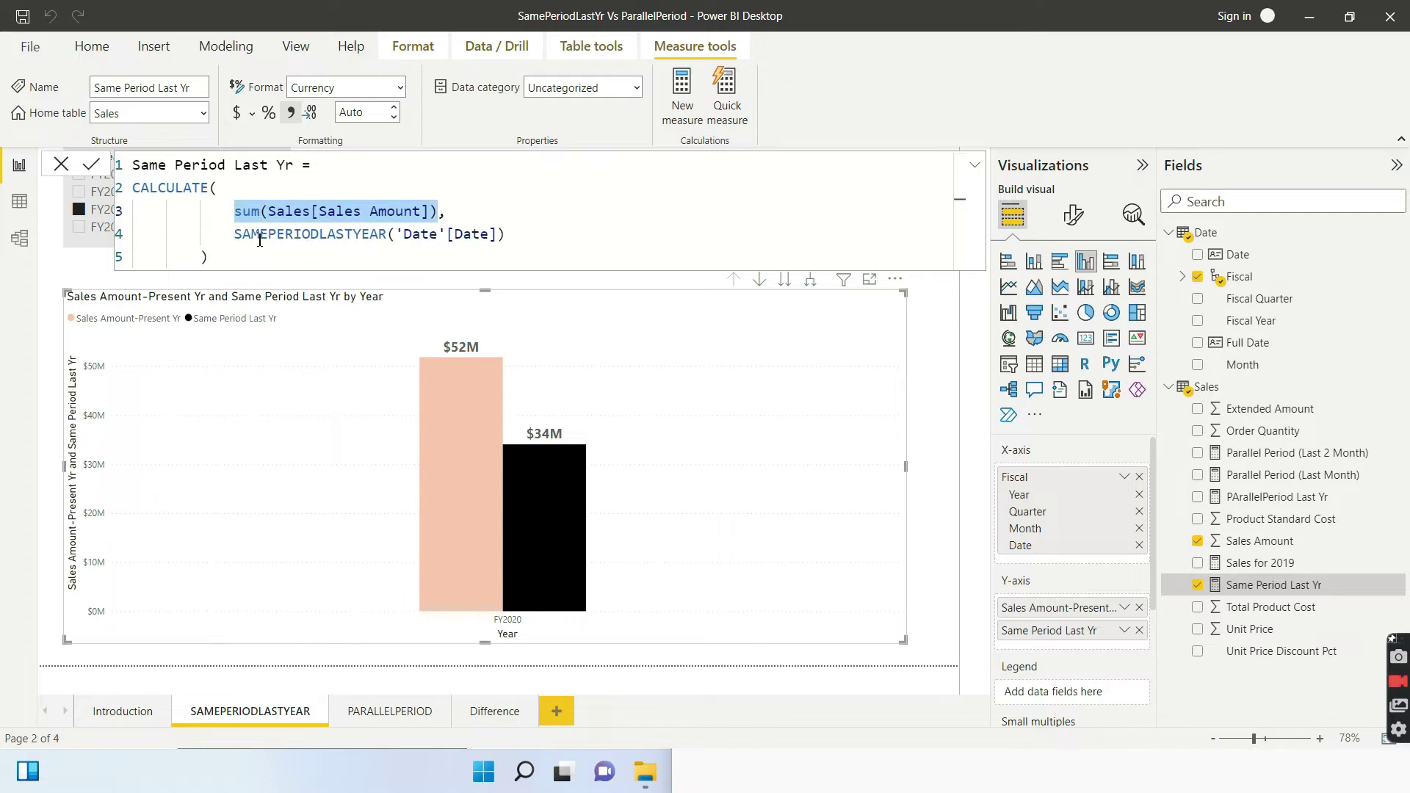
drag(234, 235, 509, 234)
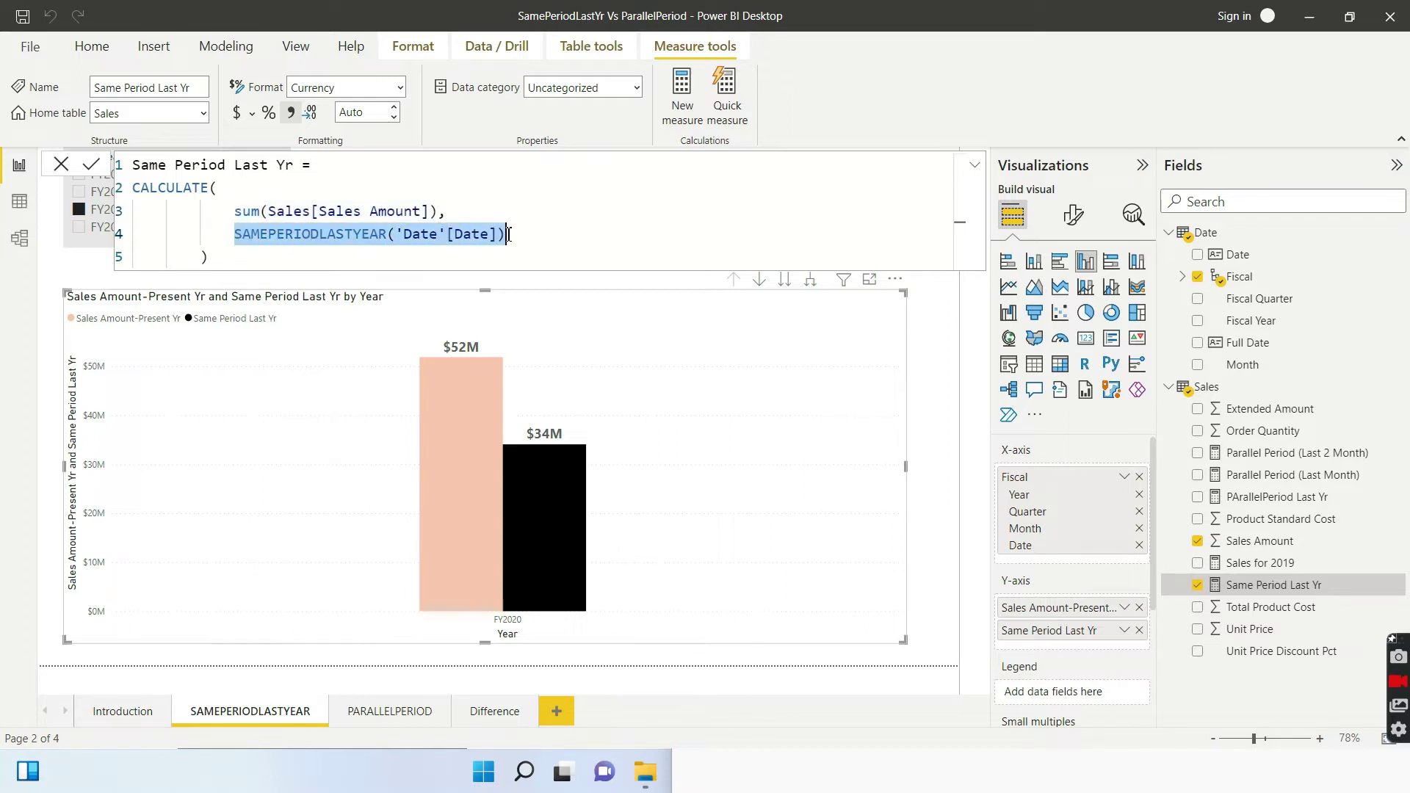
click(544, 673)
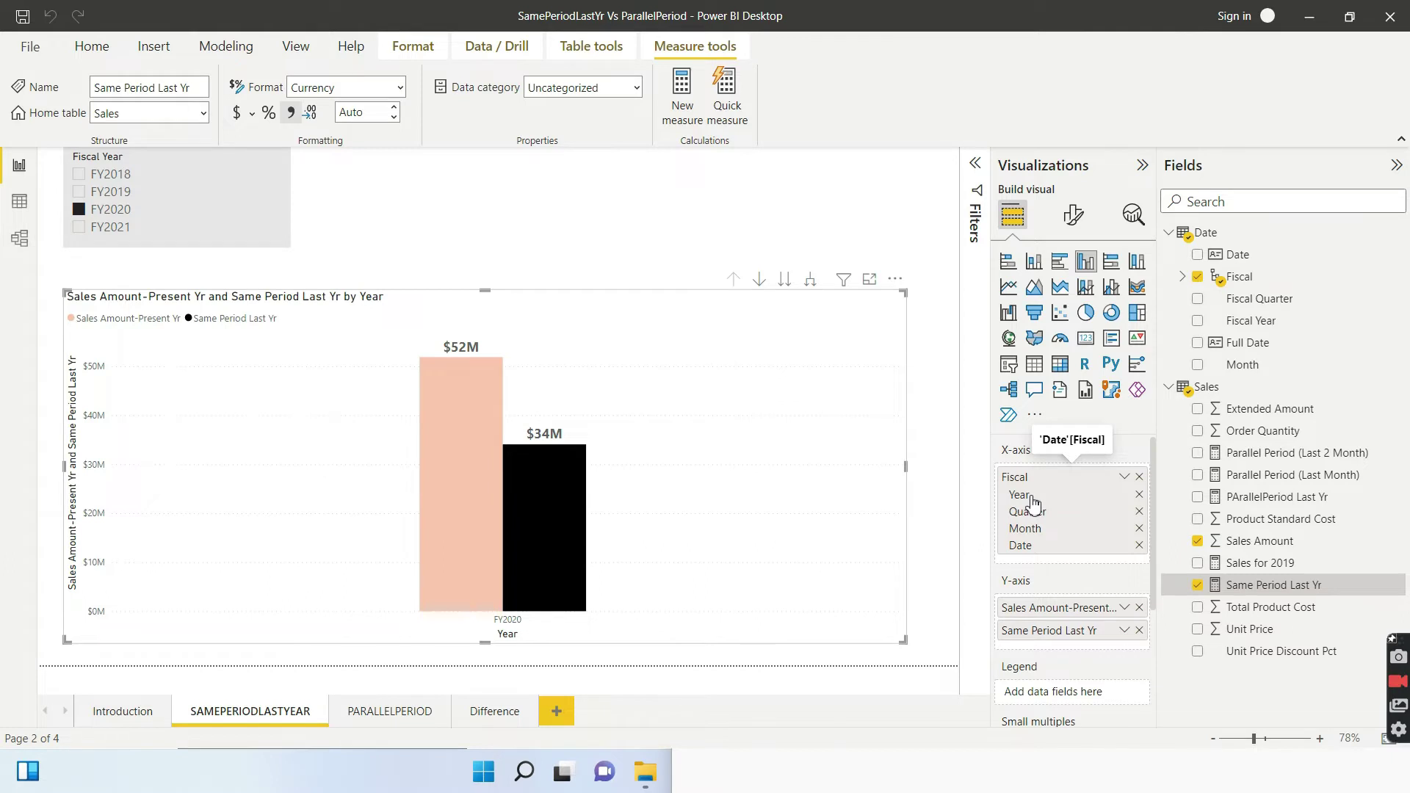
Step: Drill the comparison chart from year down to quarters, months, then daily dates
click(789, 284)
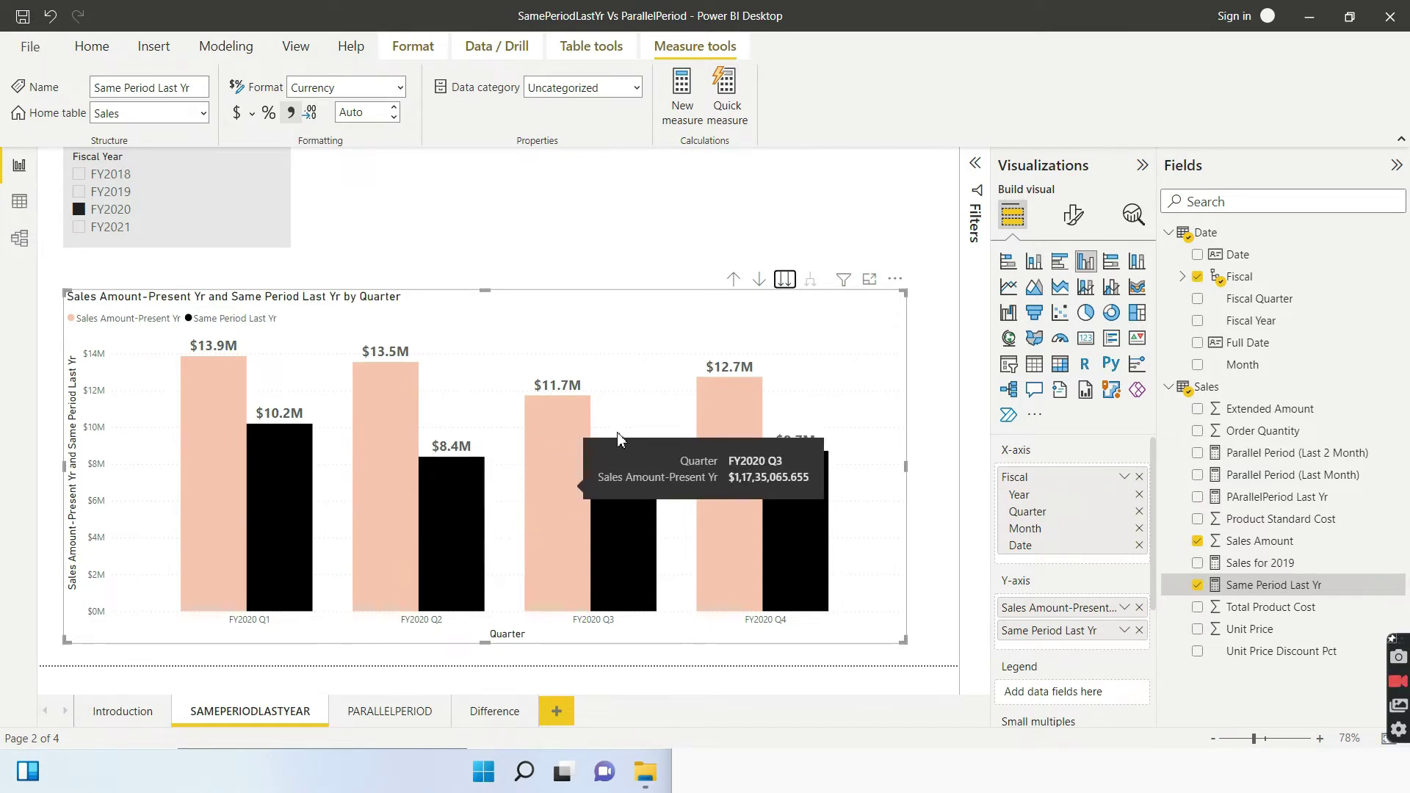
click(783, 283)
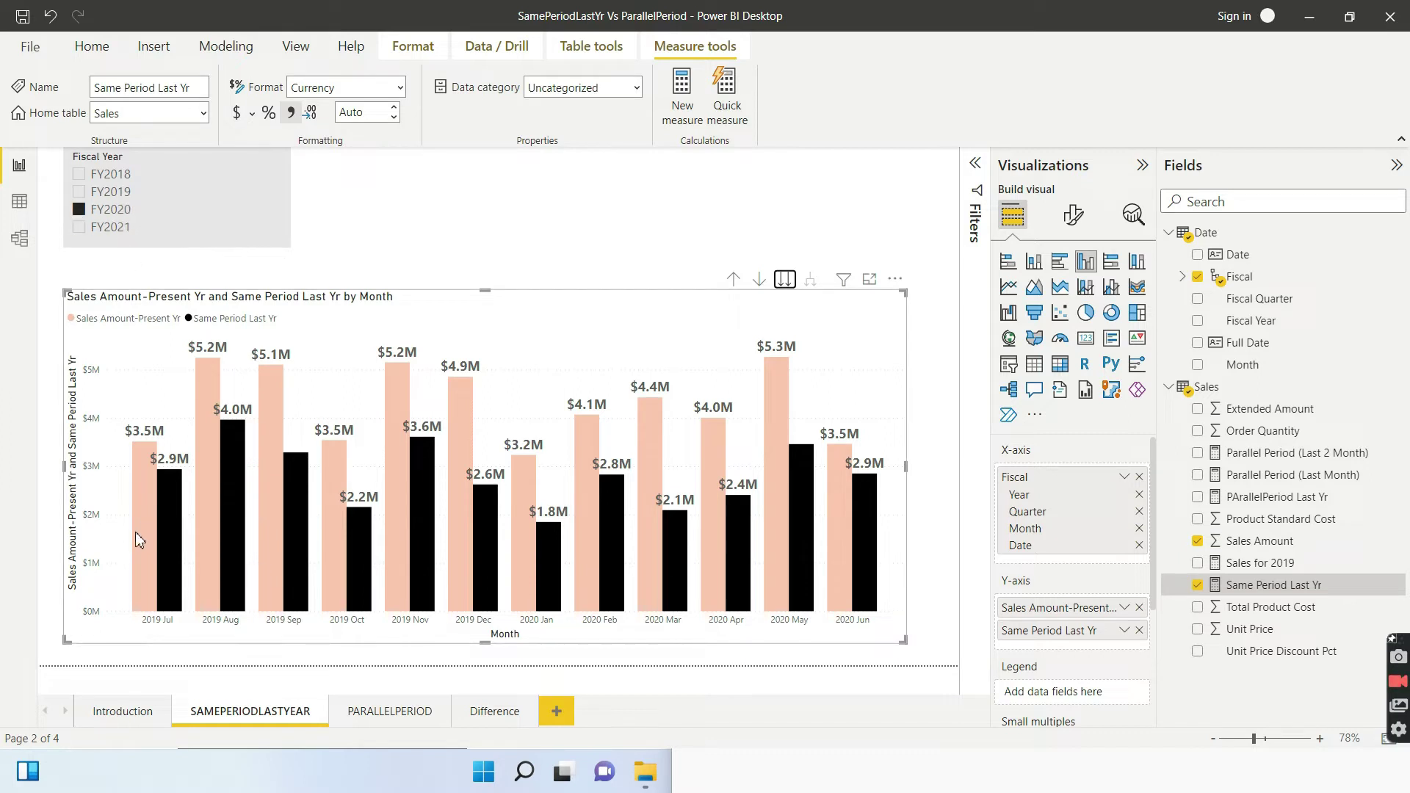
mouse_move(138, 540)
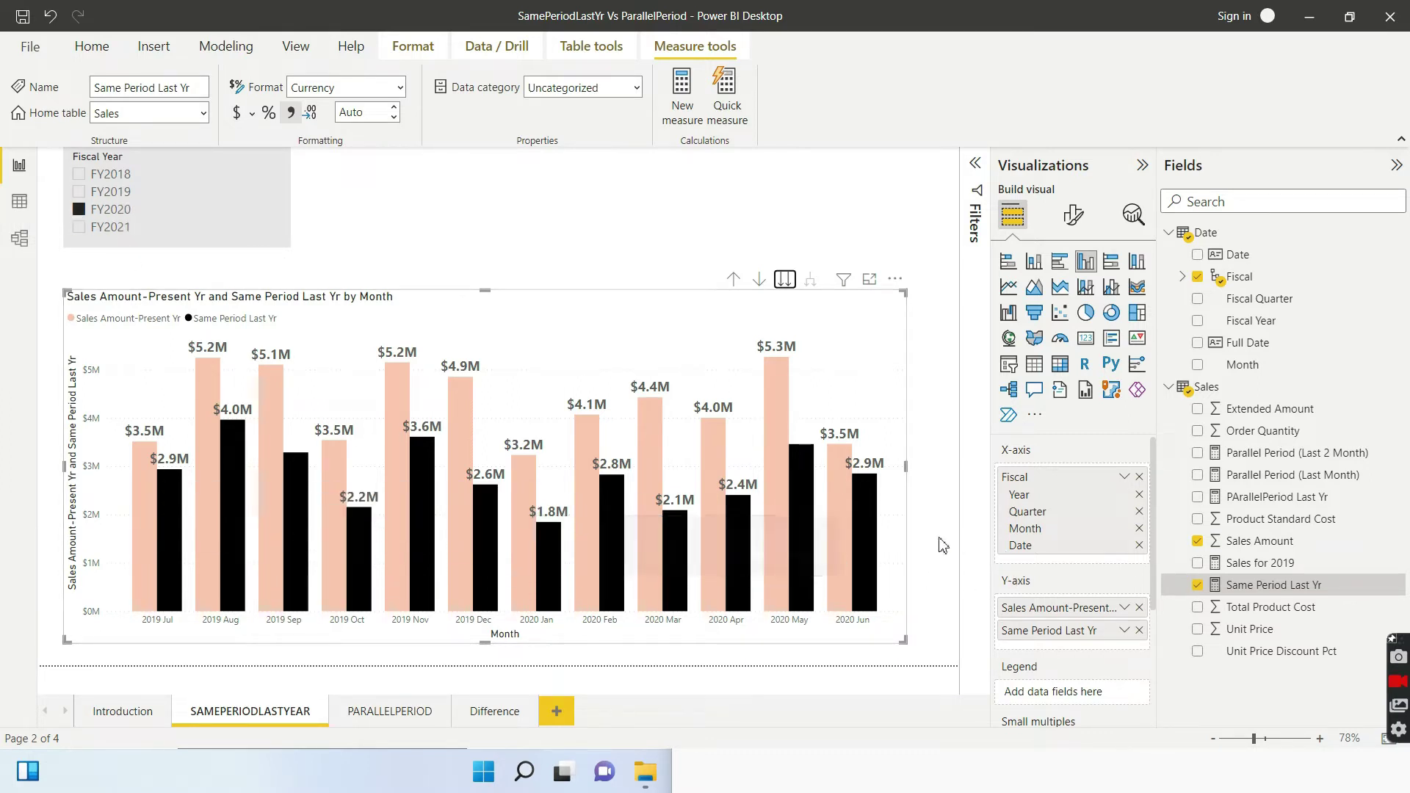
mouse_move(138, 580)
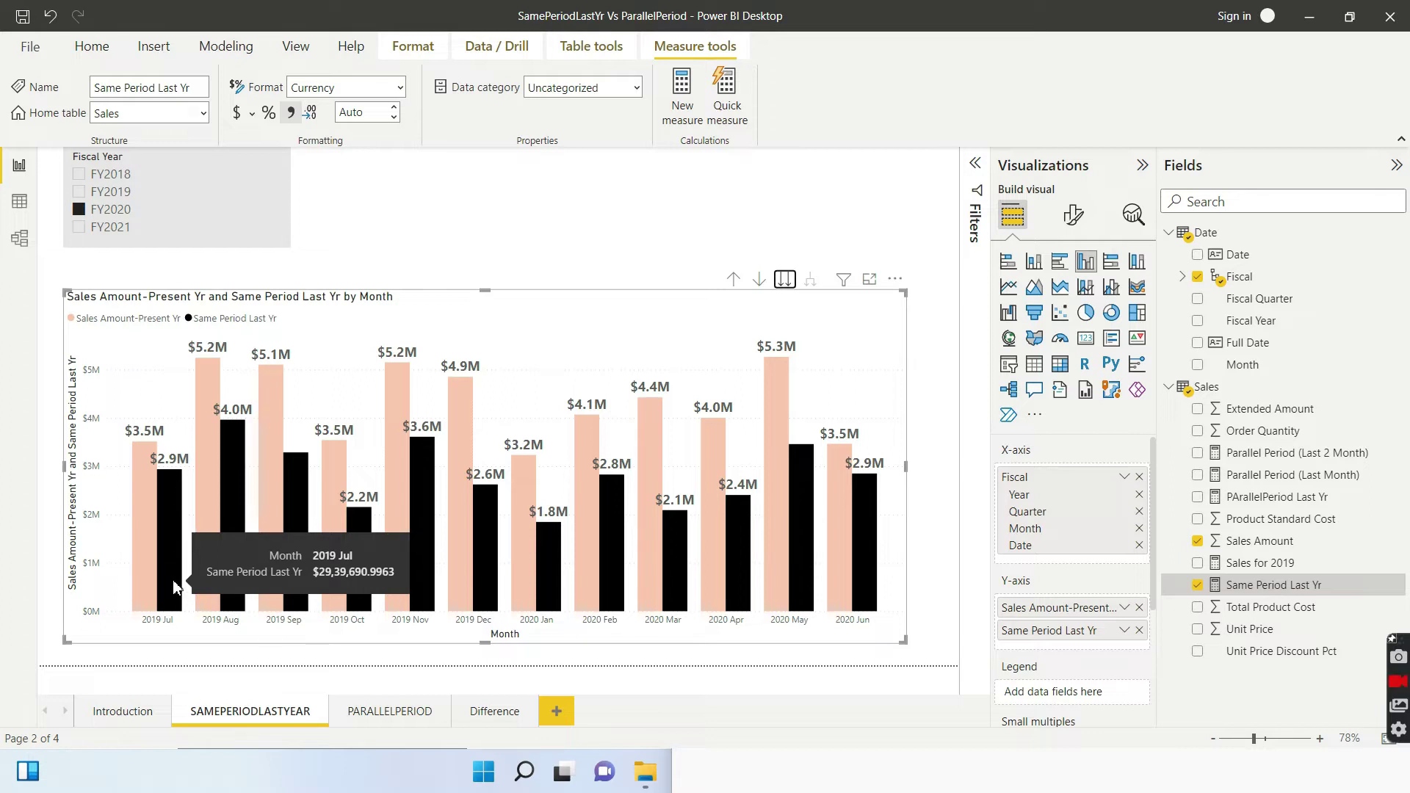
click(785, 282)
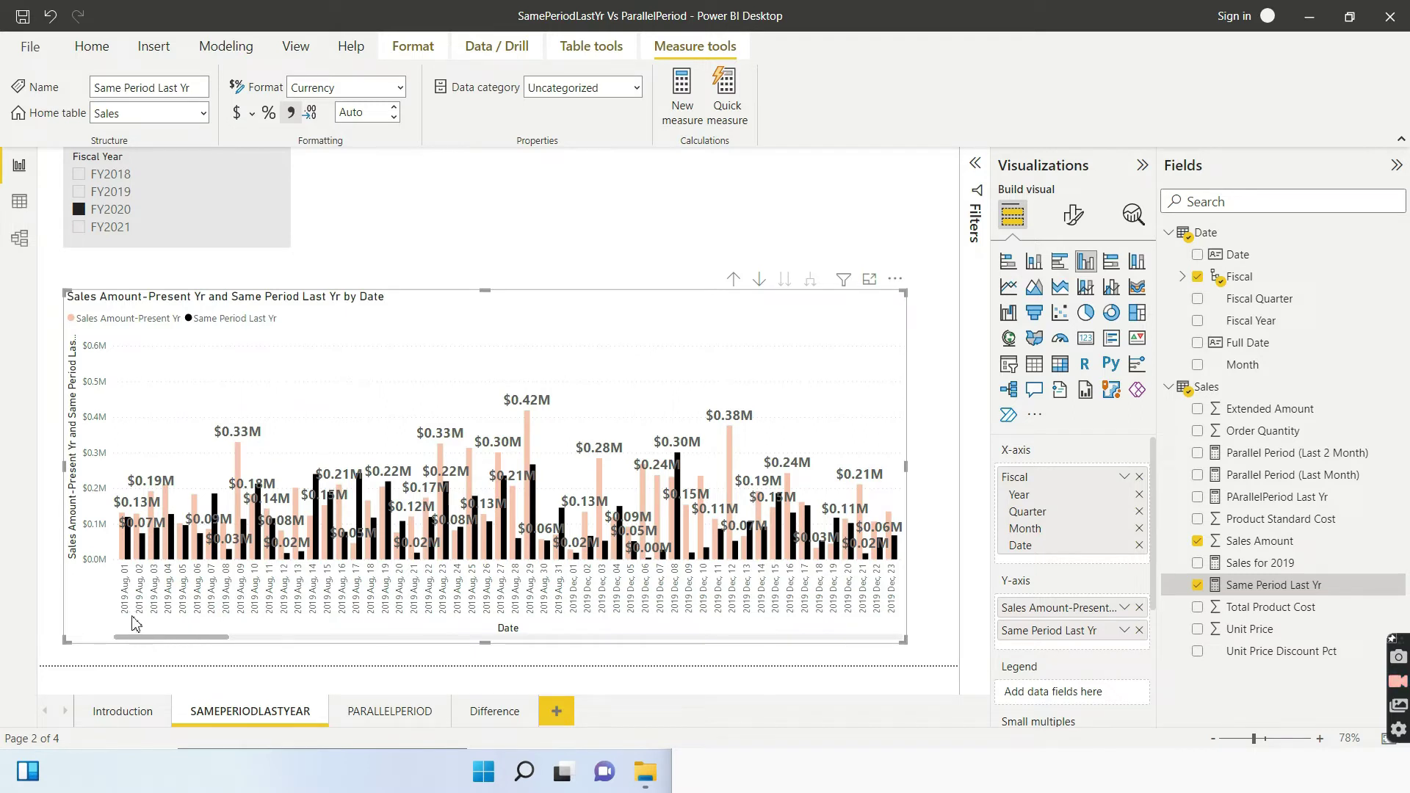
Step: Roll the chart back up to the single FY2020 comparison and go to the PARALLELPERIOD page
click(733, 280)
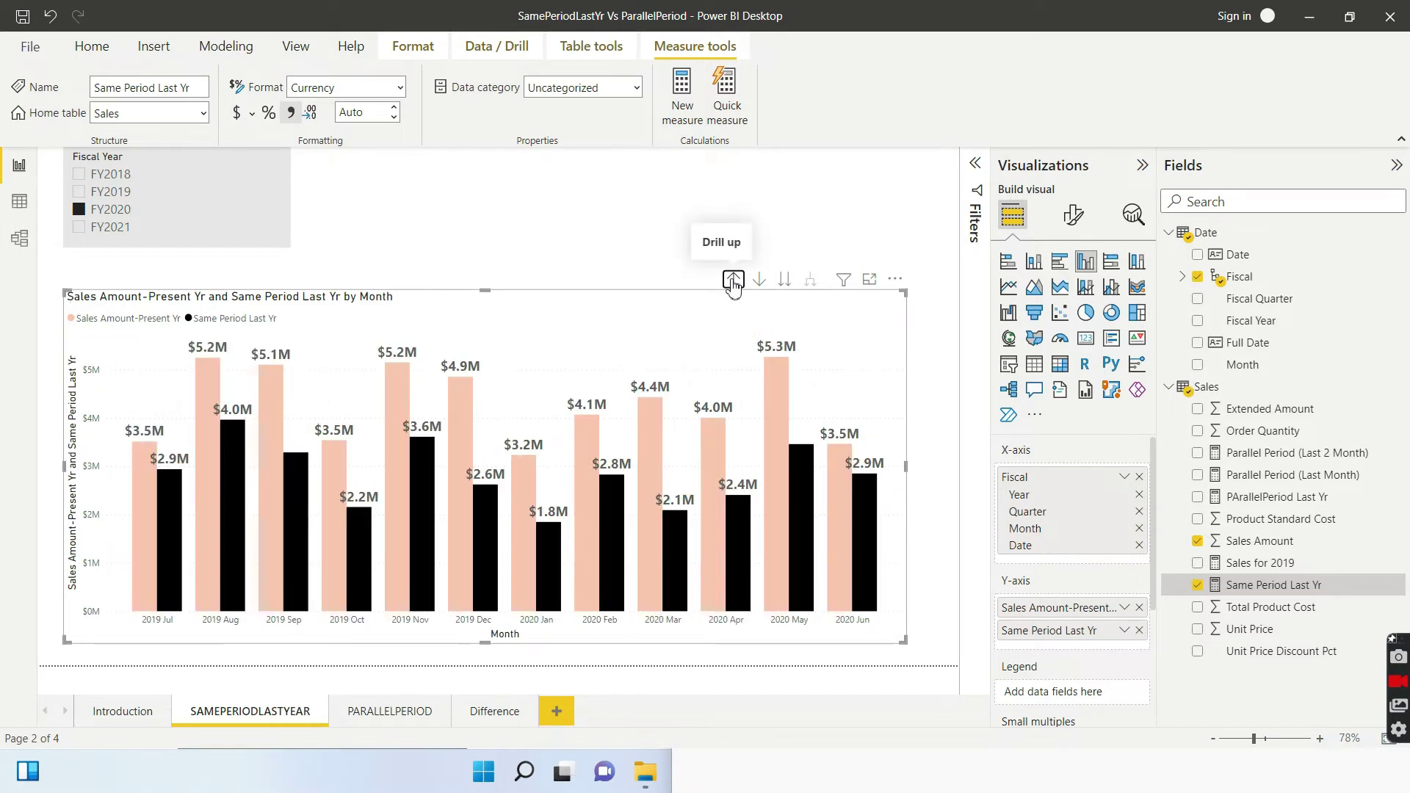
click(732, 280)
click(732, 280)
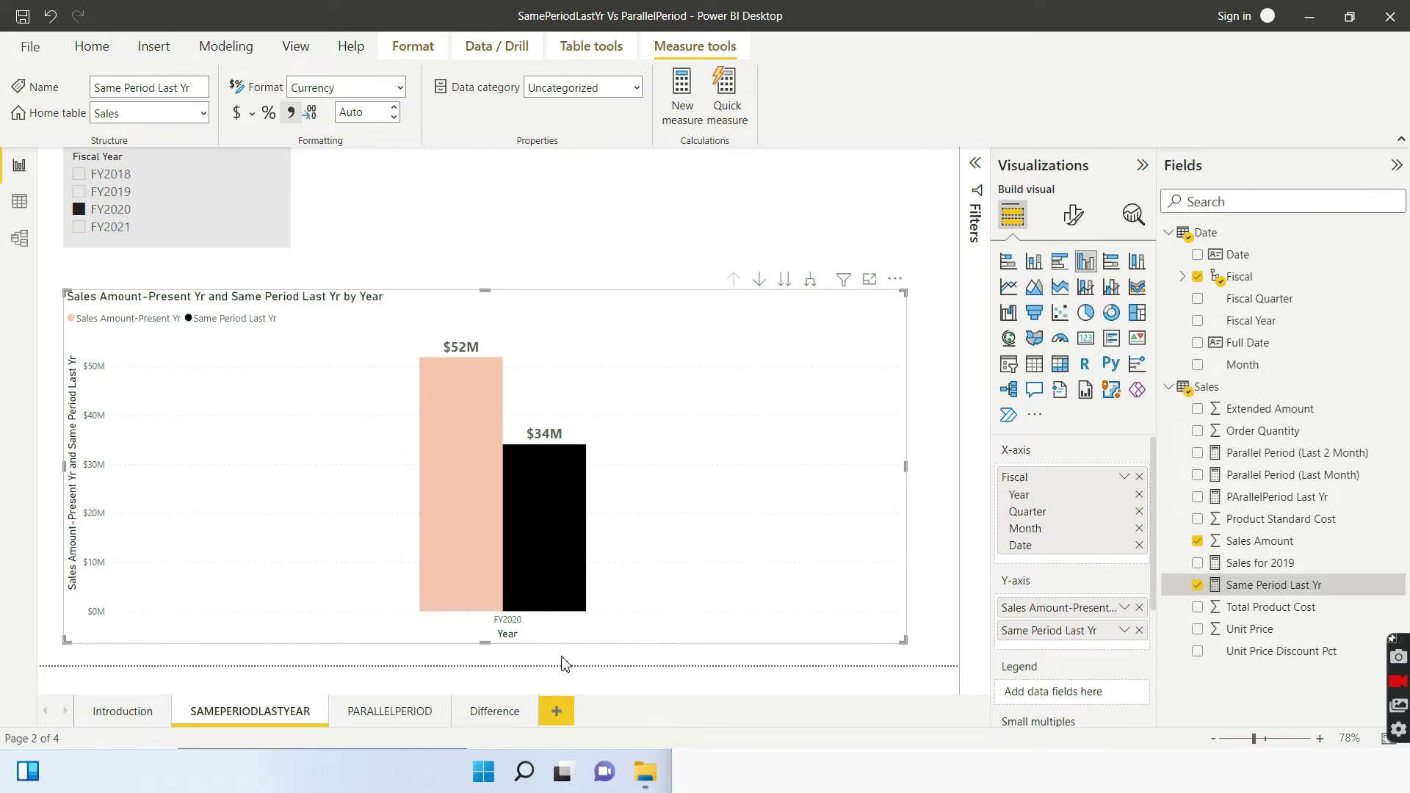
click(387, 711)
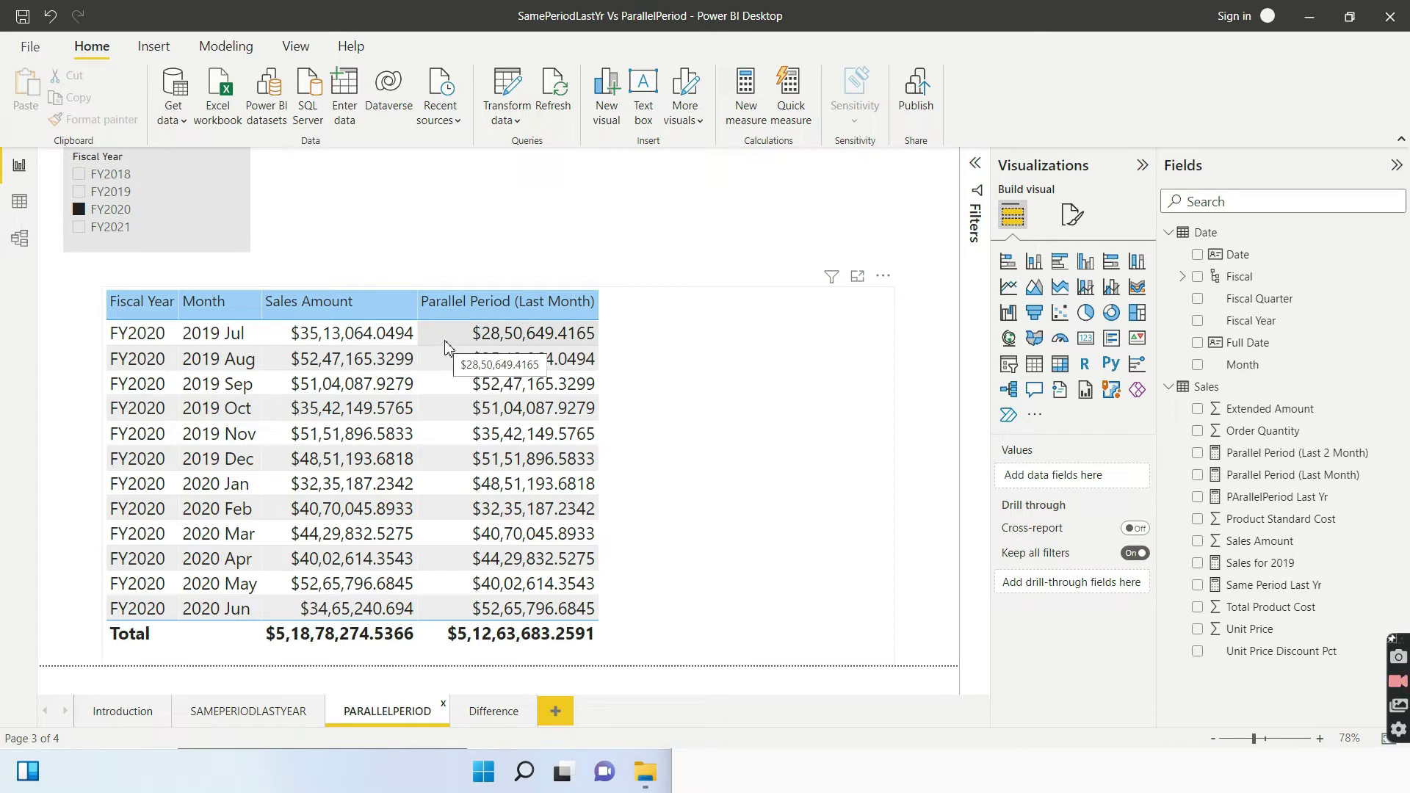
Step: Open the Parallel Period (Last Month) formula and highlight its 'Date' table reference
click(541, 323)
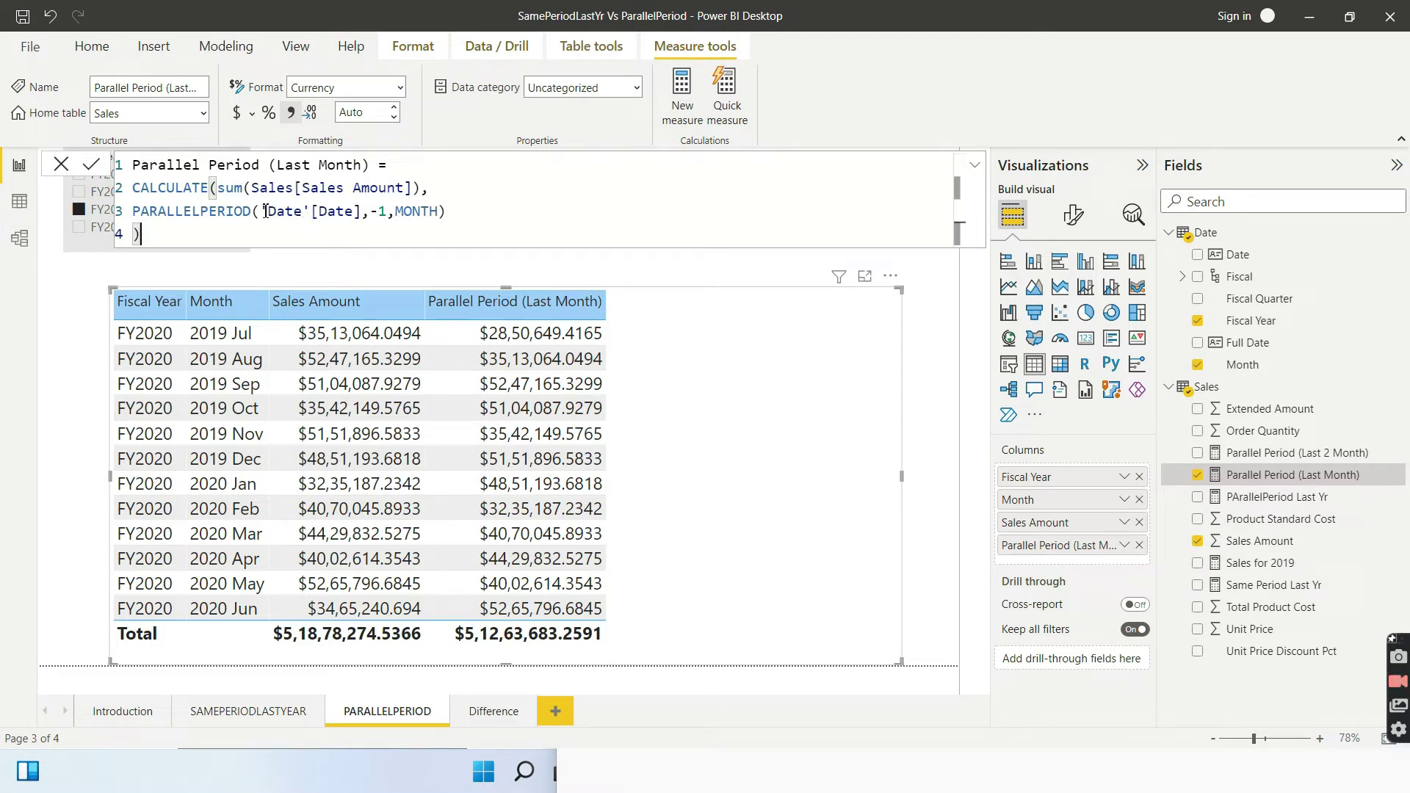
drag(261, 212, 362, 212)
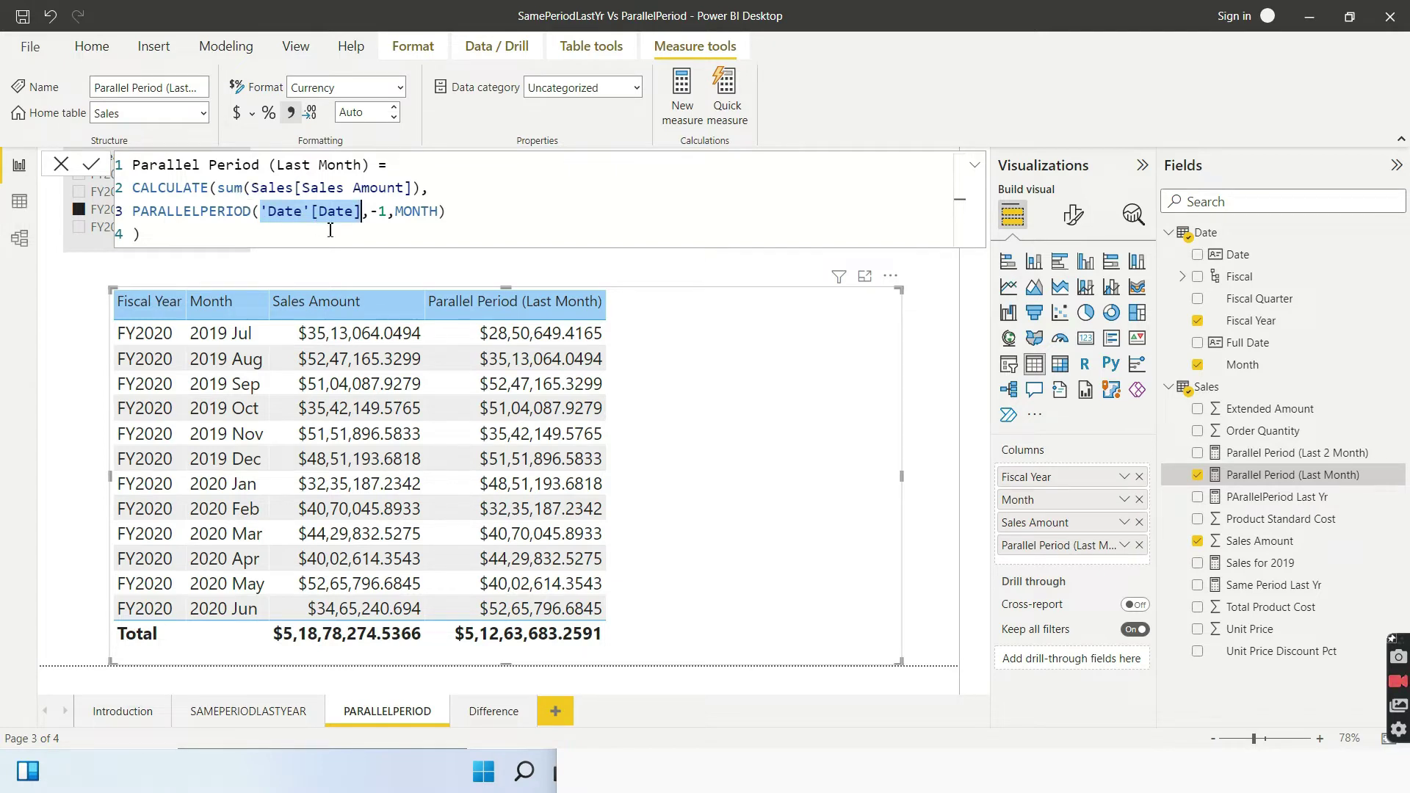
Step: Highlight the -1 interval count, then delete and reinsert the MONTH interval argument
drag(370, 213, 388, 213)
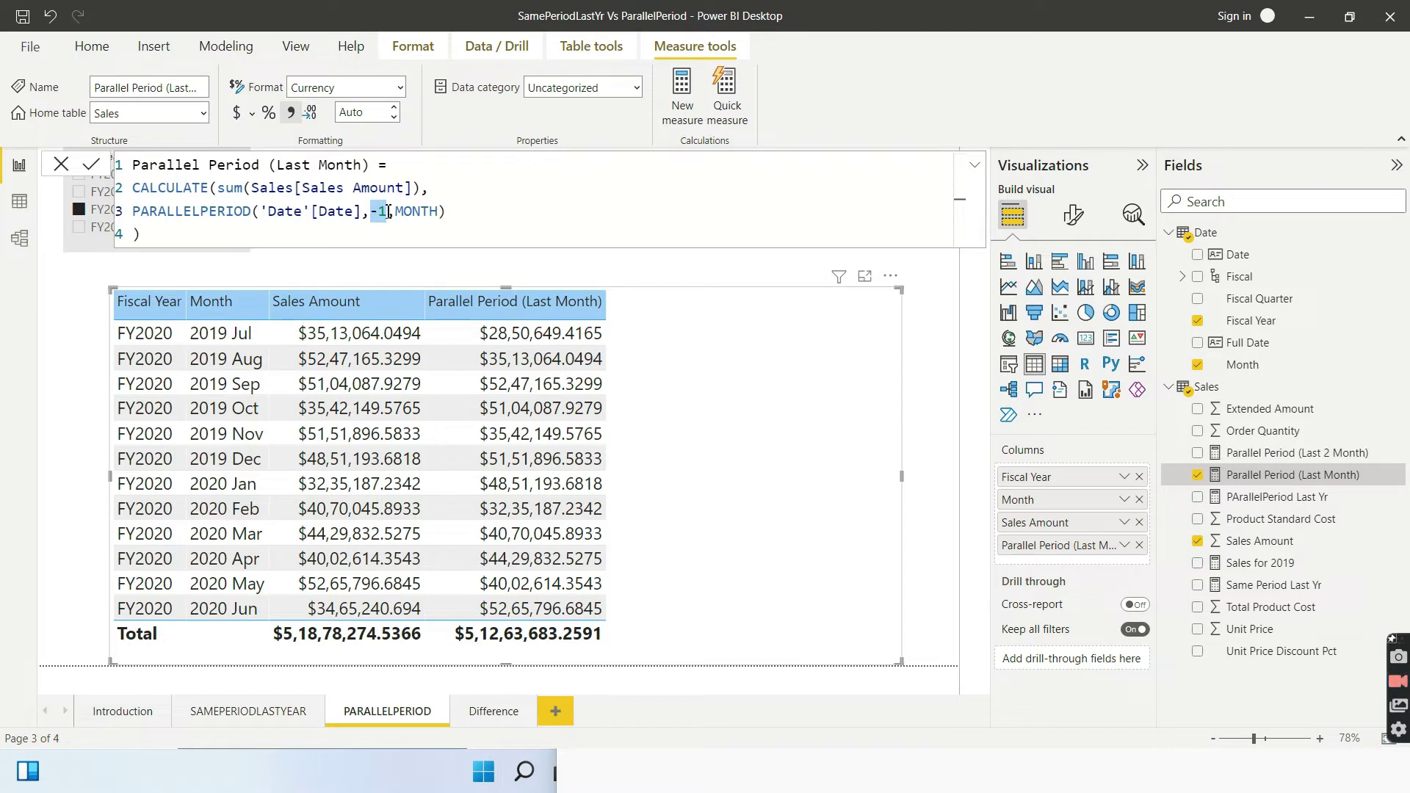
click(439, 212)
key(BackSpace)
key(BackSpace)
key(BackSpace)
key(BackSpace)
key(BackSpace)
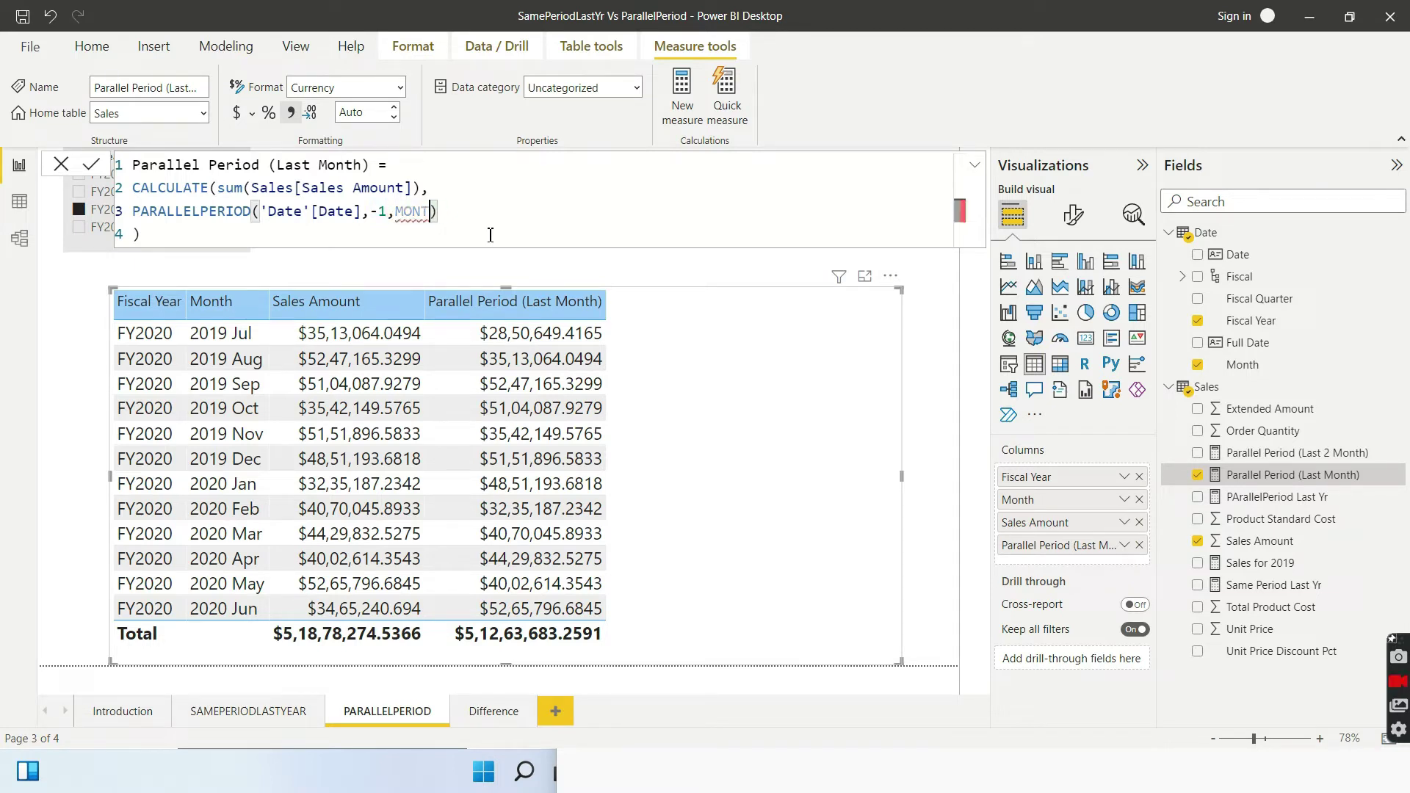
key(BackSpace)
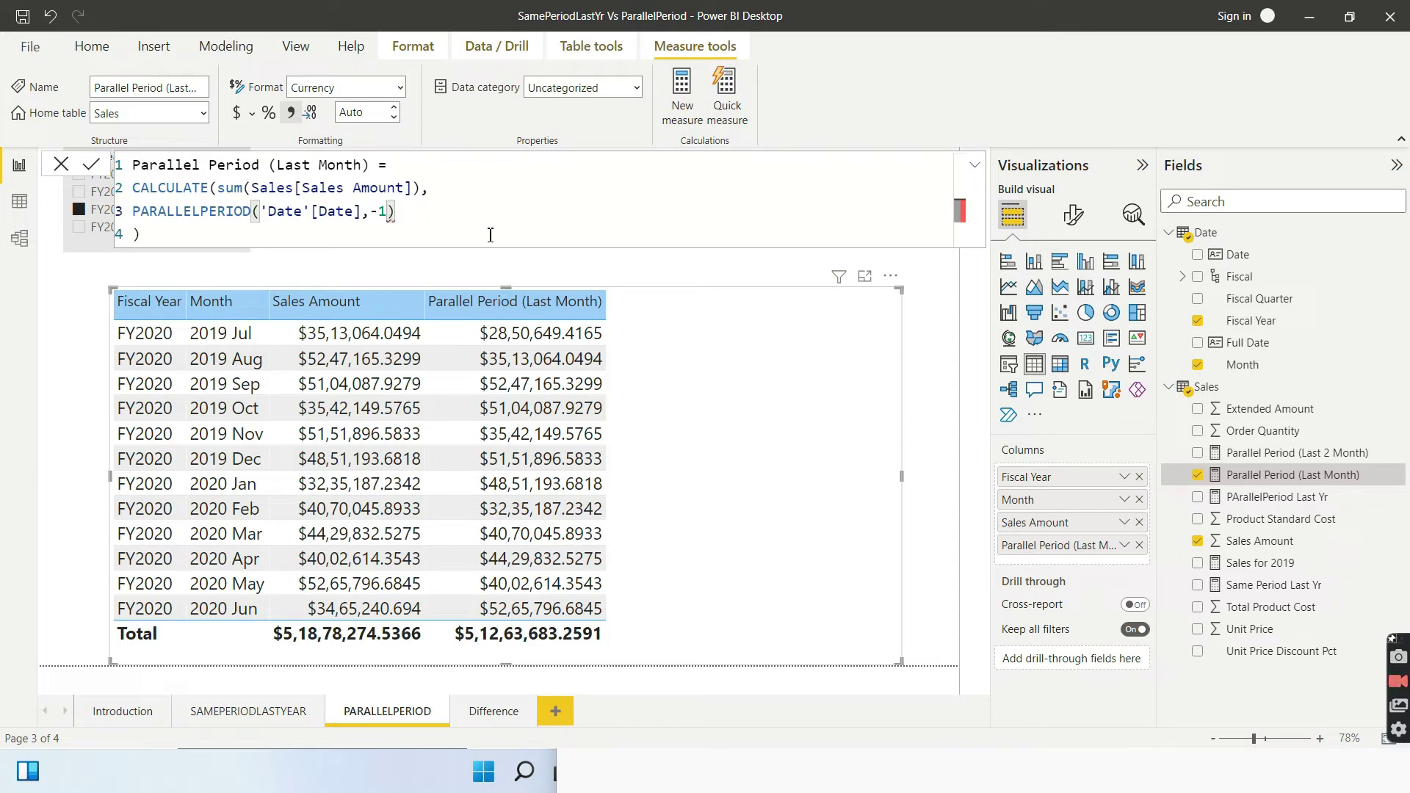
text(,)
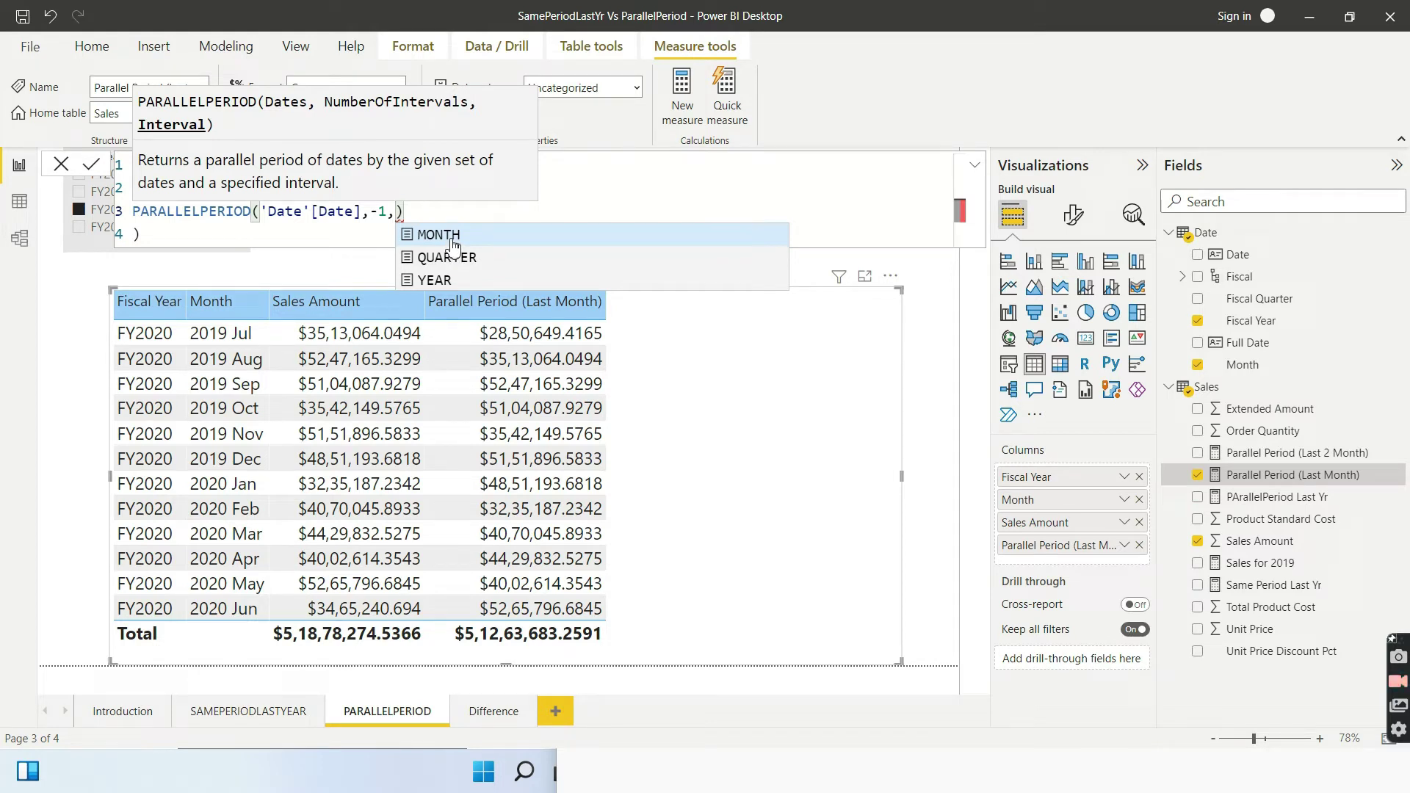
click(451, 240)
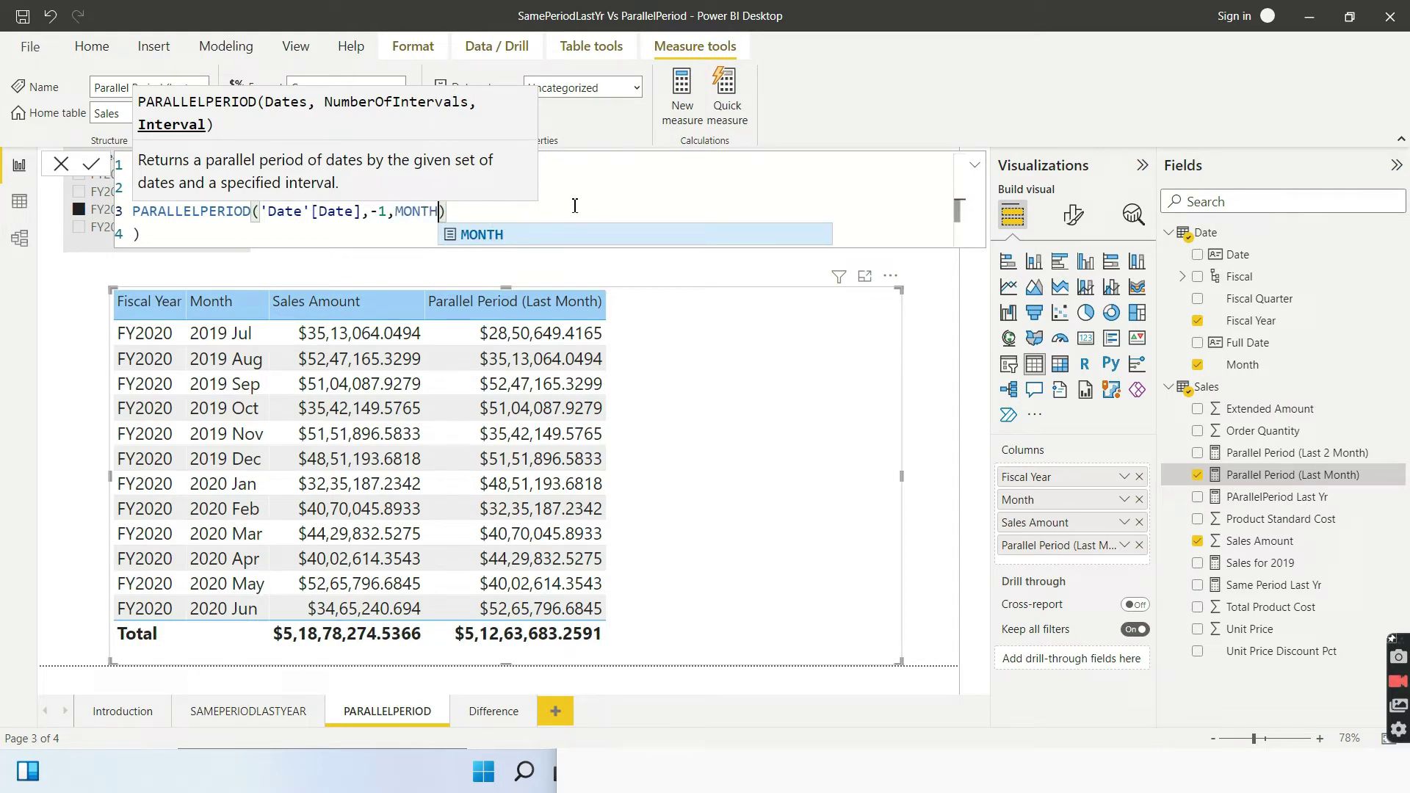
click(544, 211)
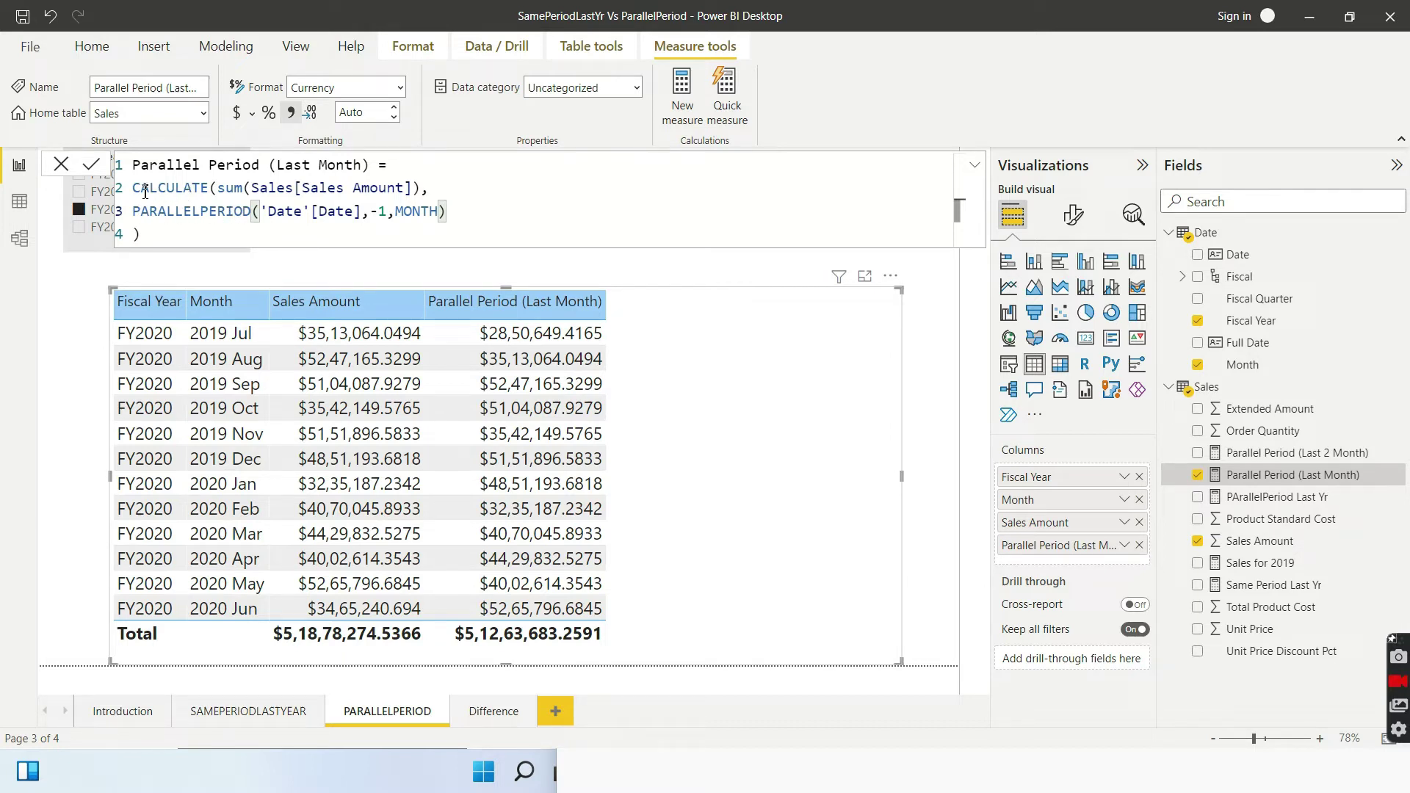
Step: Highlight the Sales Amount sum and PARALLELPERIOD line, then close the formula without saving
drag(221, 189, 416, 189)
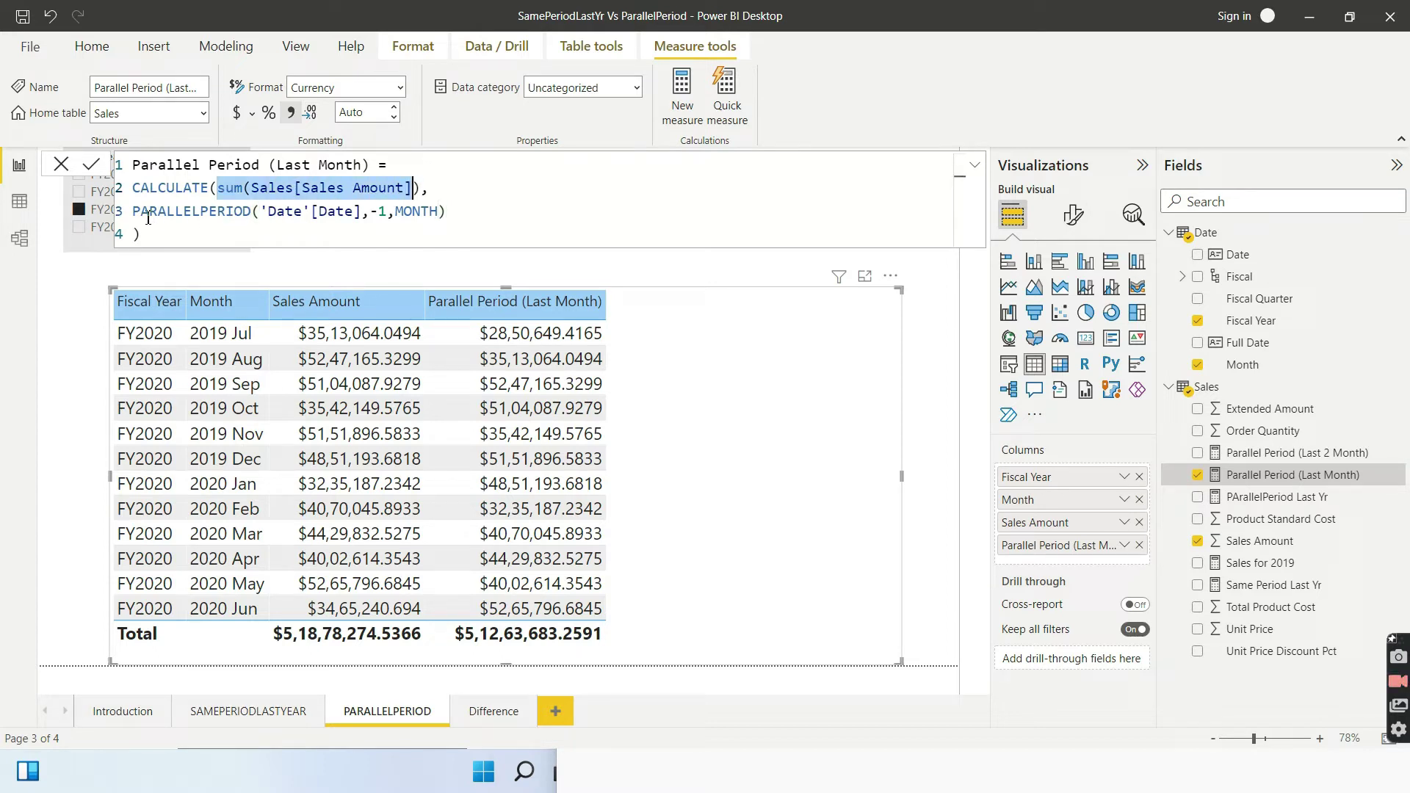
drag(139, 212, 460, 211)
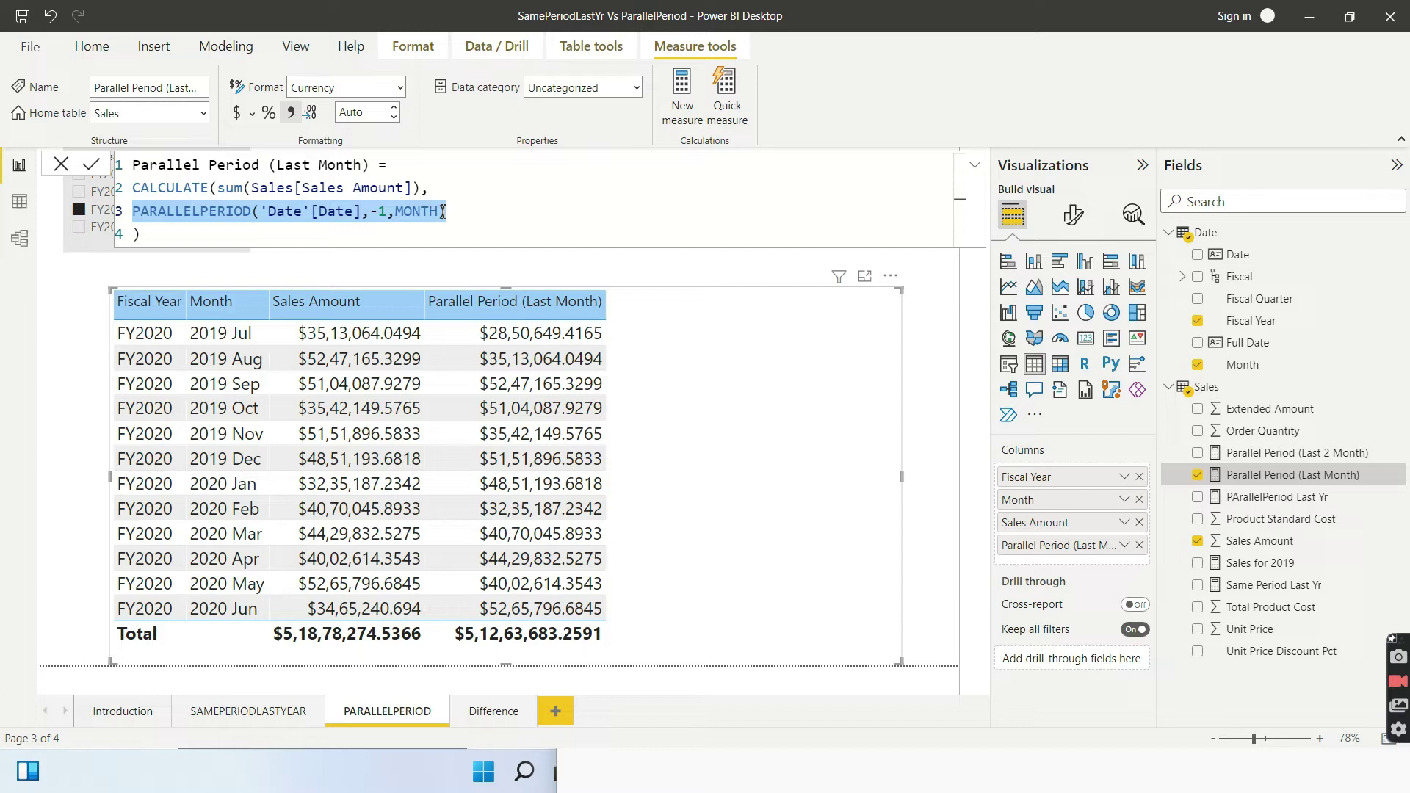
click(920, 365)
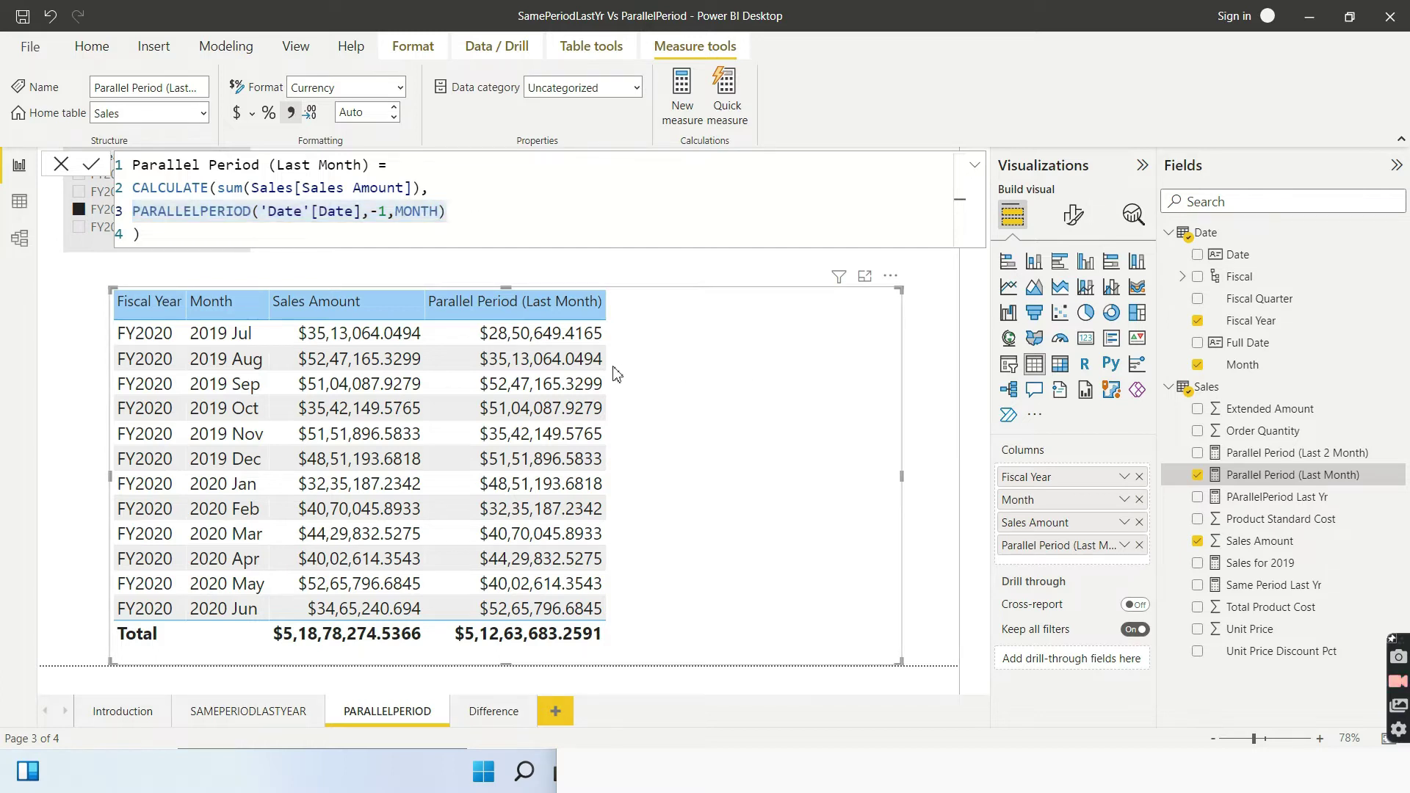
click(60, 165)
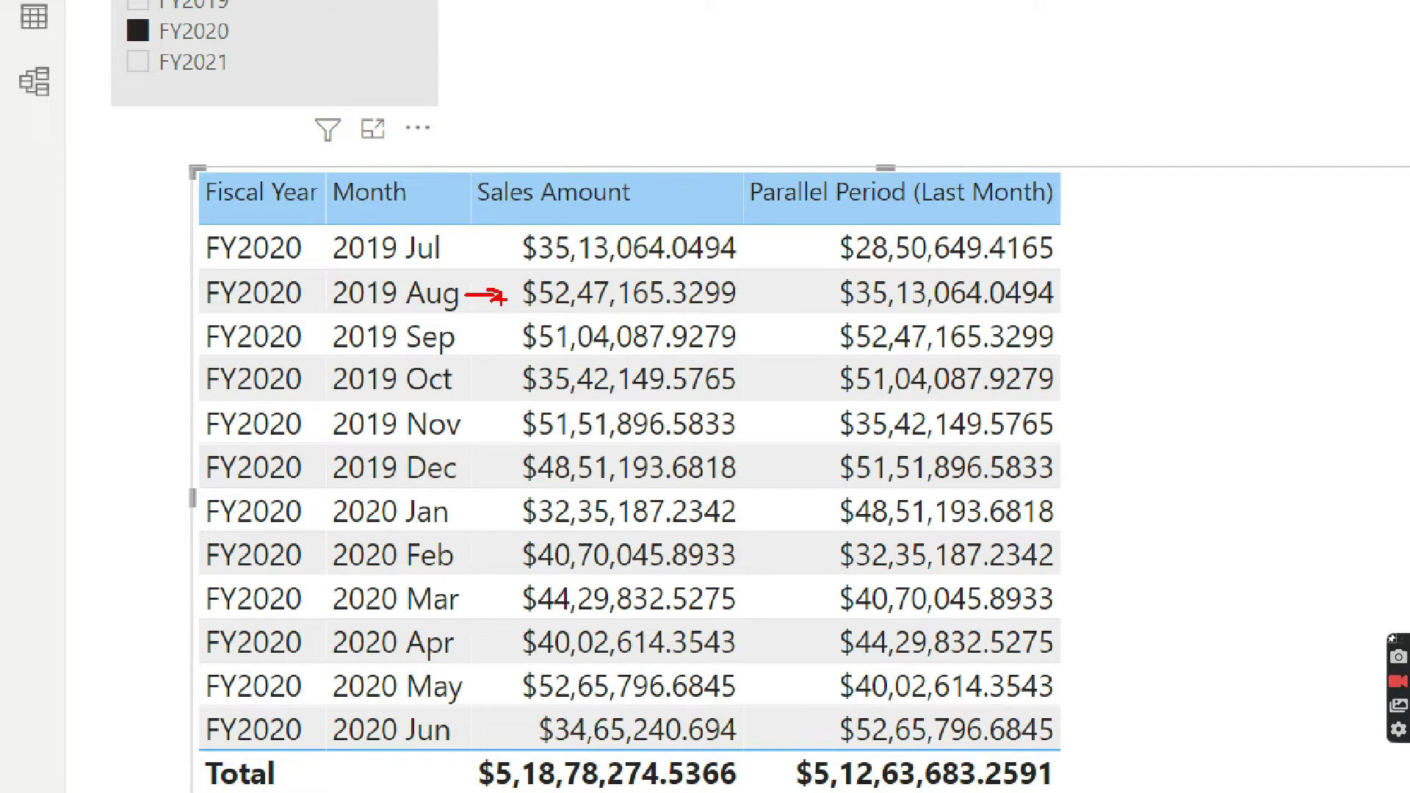
mouse_move(574, 226)
mouse_down()
mouse_move(500, 226)
mouse_move(496, 258)
mouse_move(552, 272)
mouse_move(576, 227)
mouse_up()
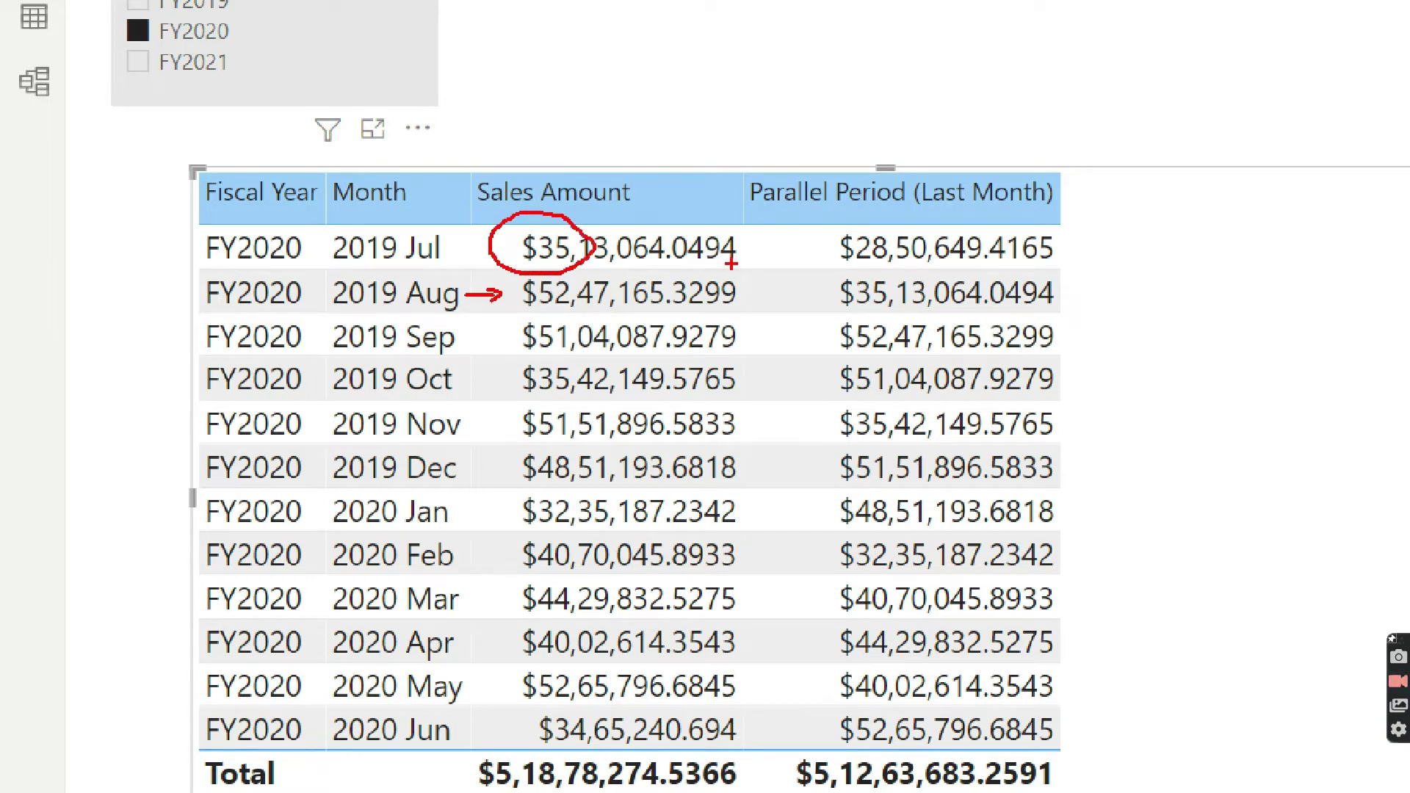
drag(740, 245, 823, 281)
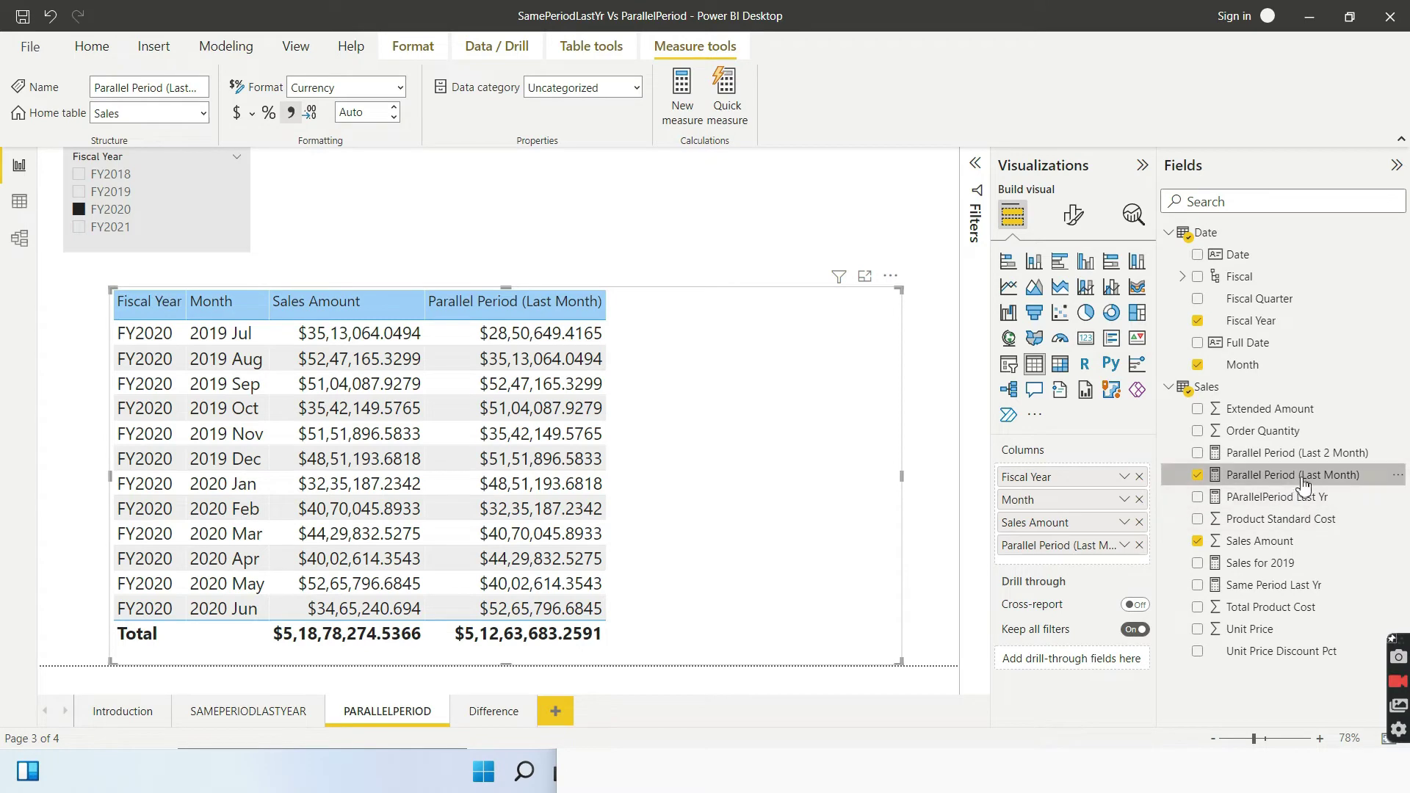
Step: Add Parallel Period (Last 2 Month) as a table column and open its formula
click(1198, 453)
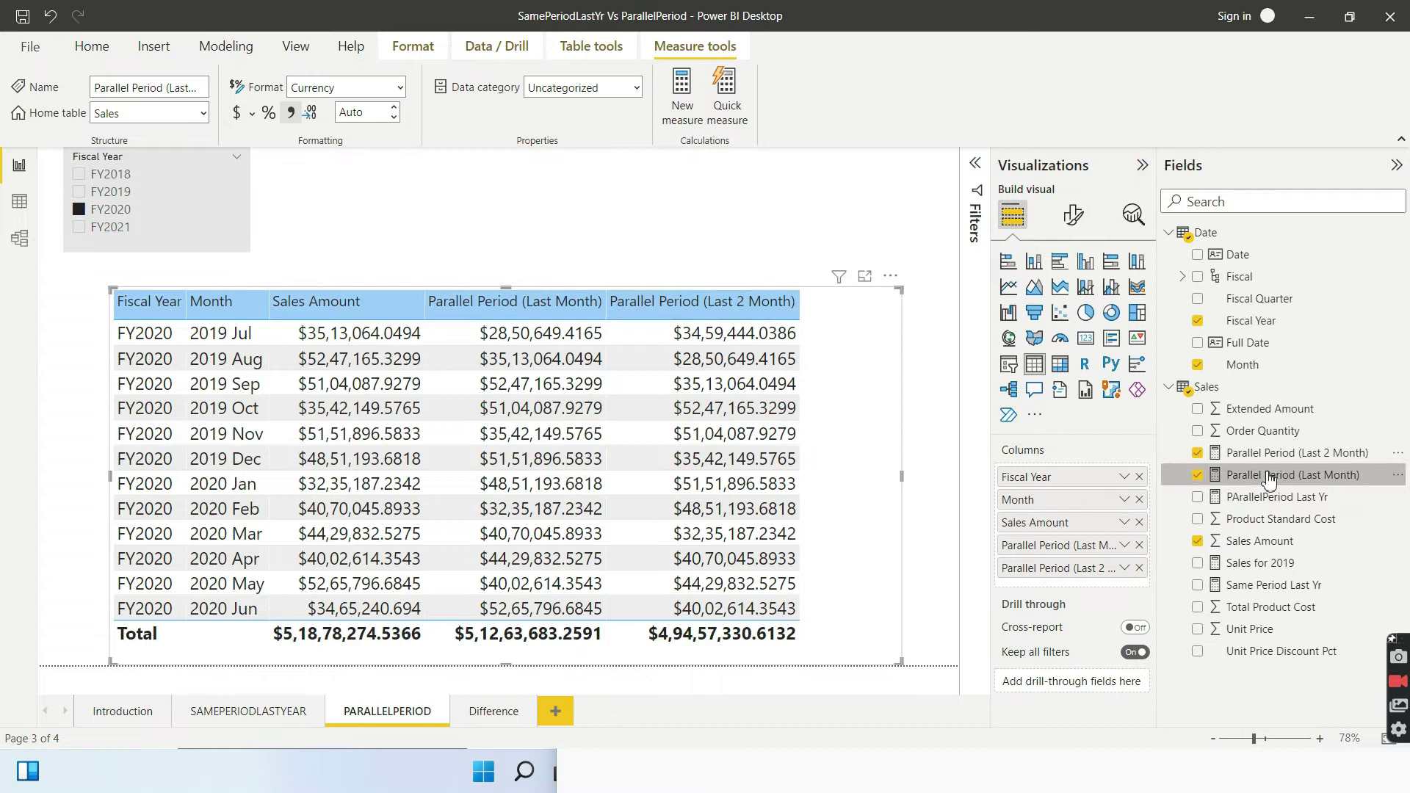
click(1343, 457)
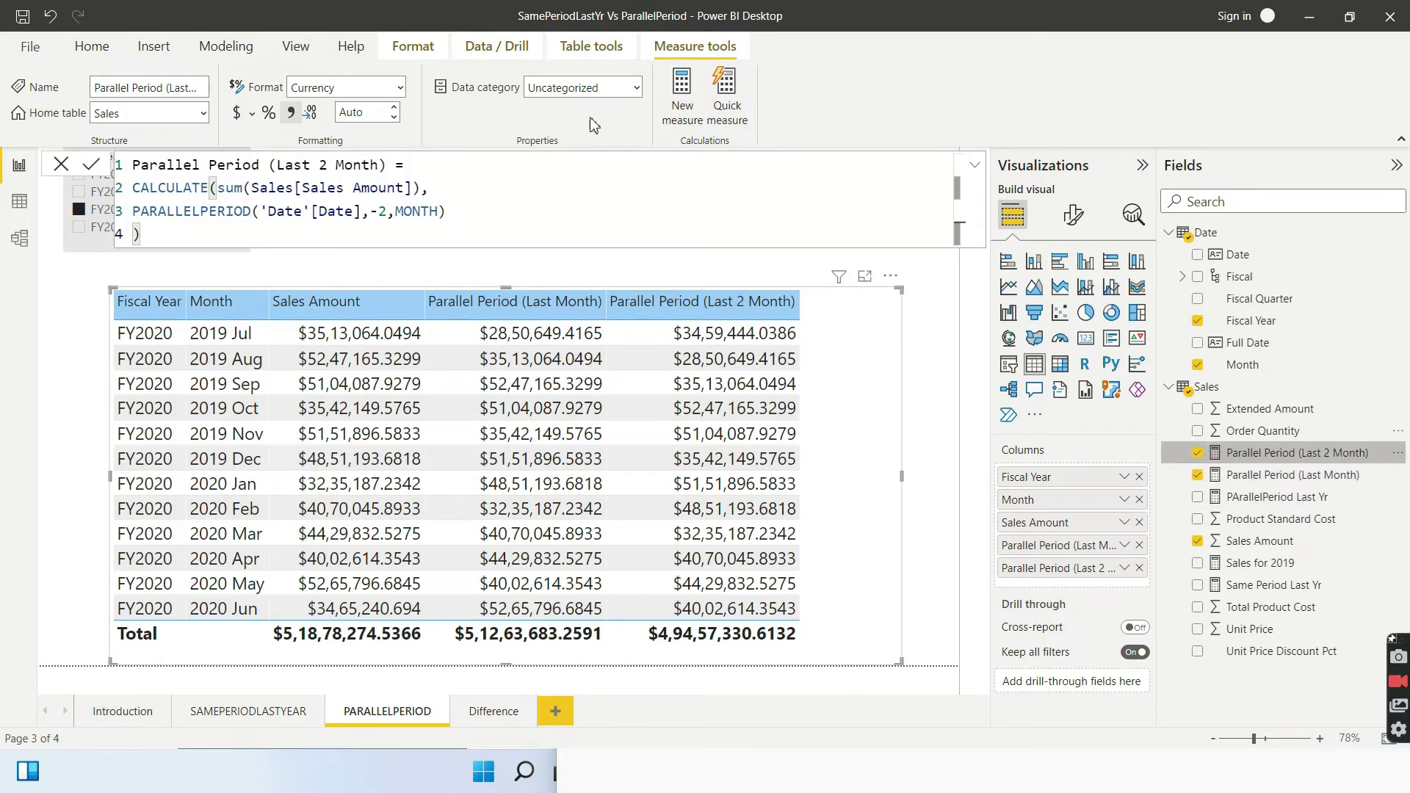
ctrl+scroll(507, 229, up, 2)
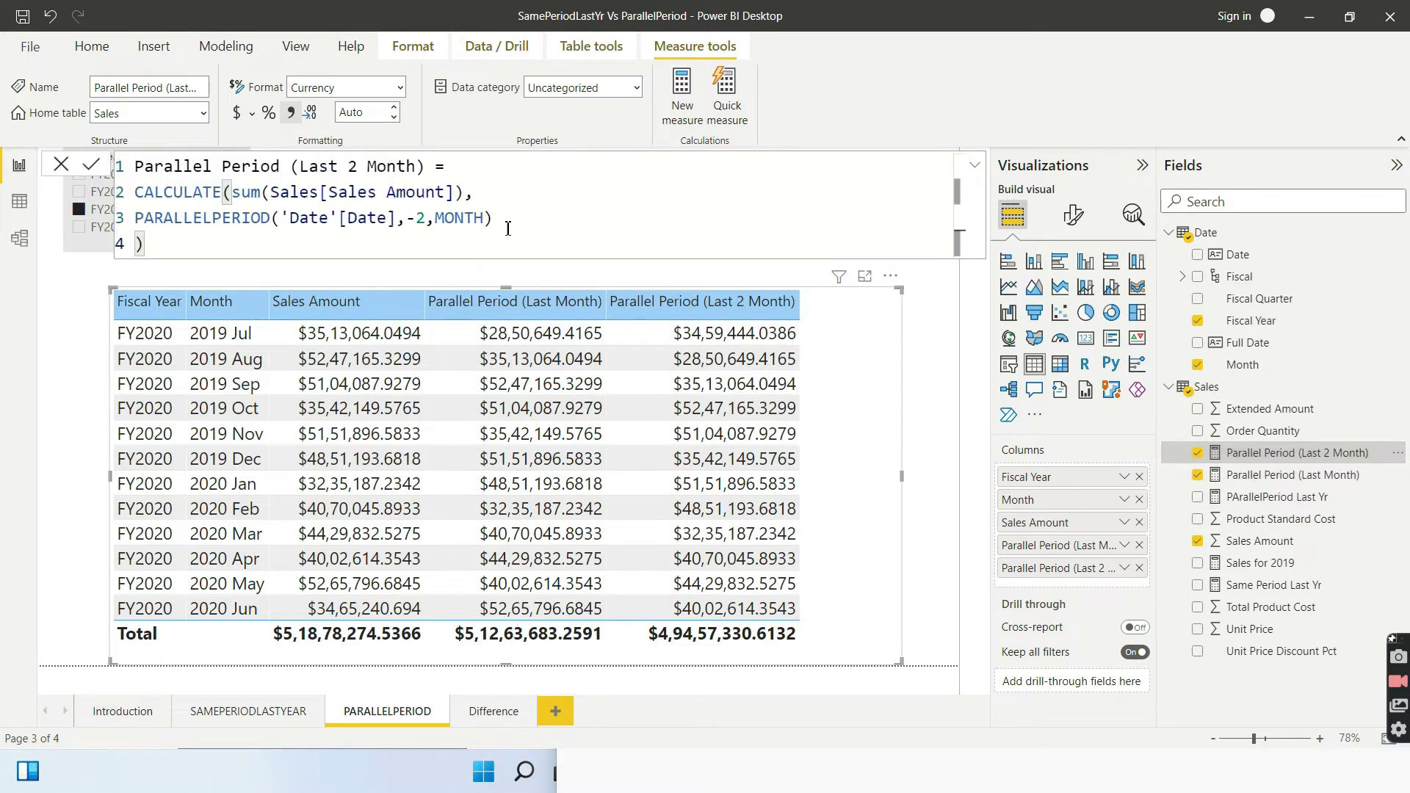
Step: Move the Sales Amount sum onto its own line and select the -2 interval in PARALLELPERIOD
click(243, 199)
key(shift+Return)
drag(177, 223, 448, 221)
drag(135, 251, 522, 246)
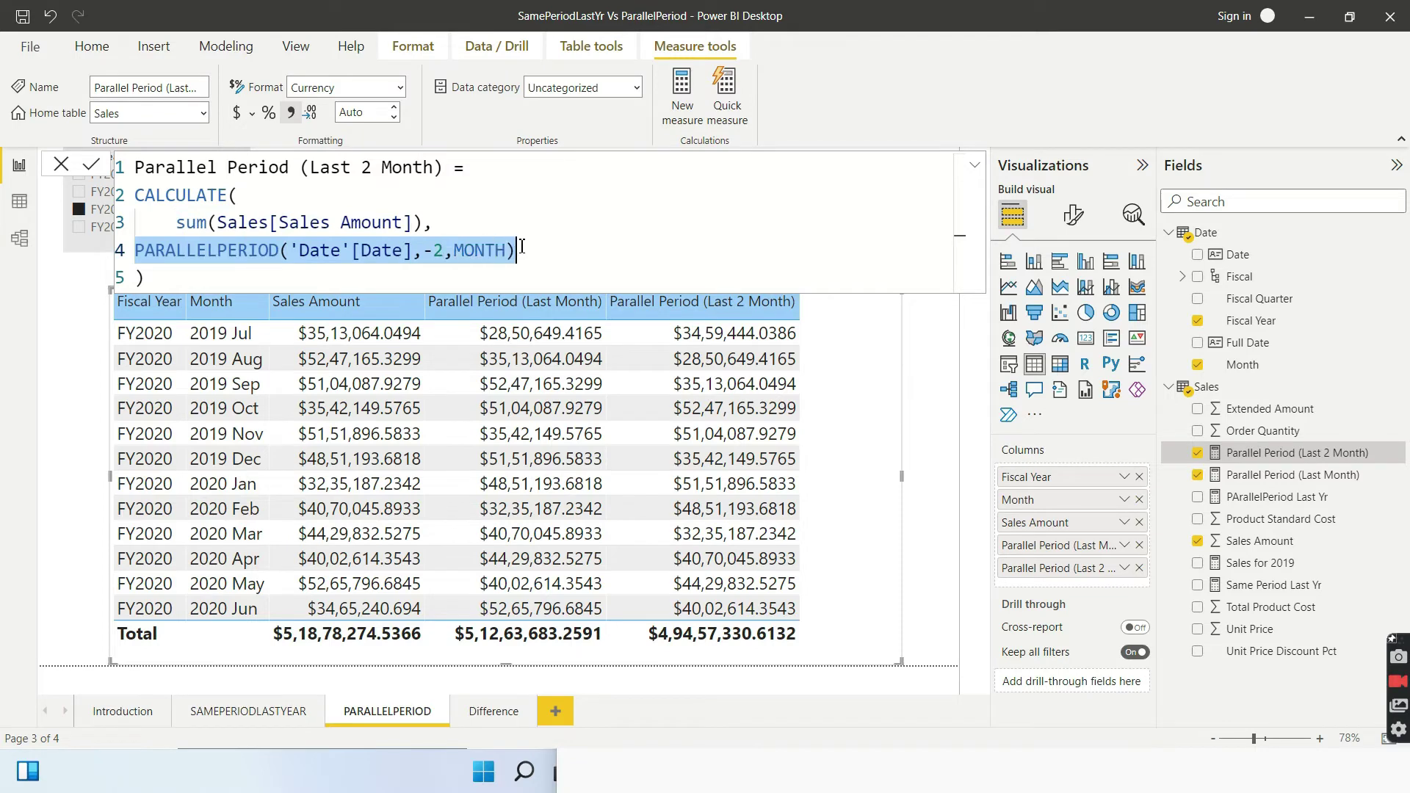
click(453, 253)
double_click(436, 250)
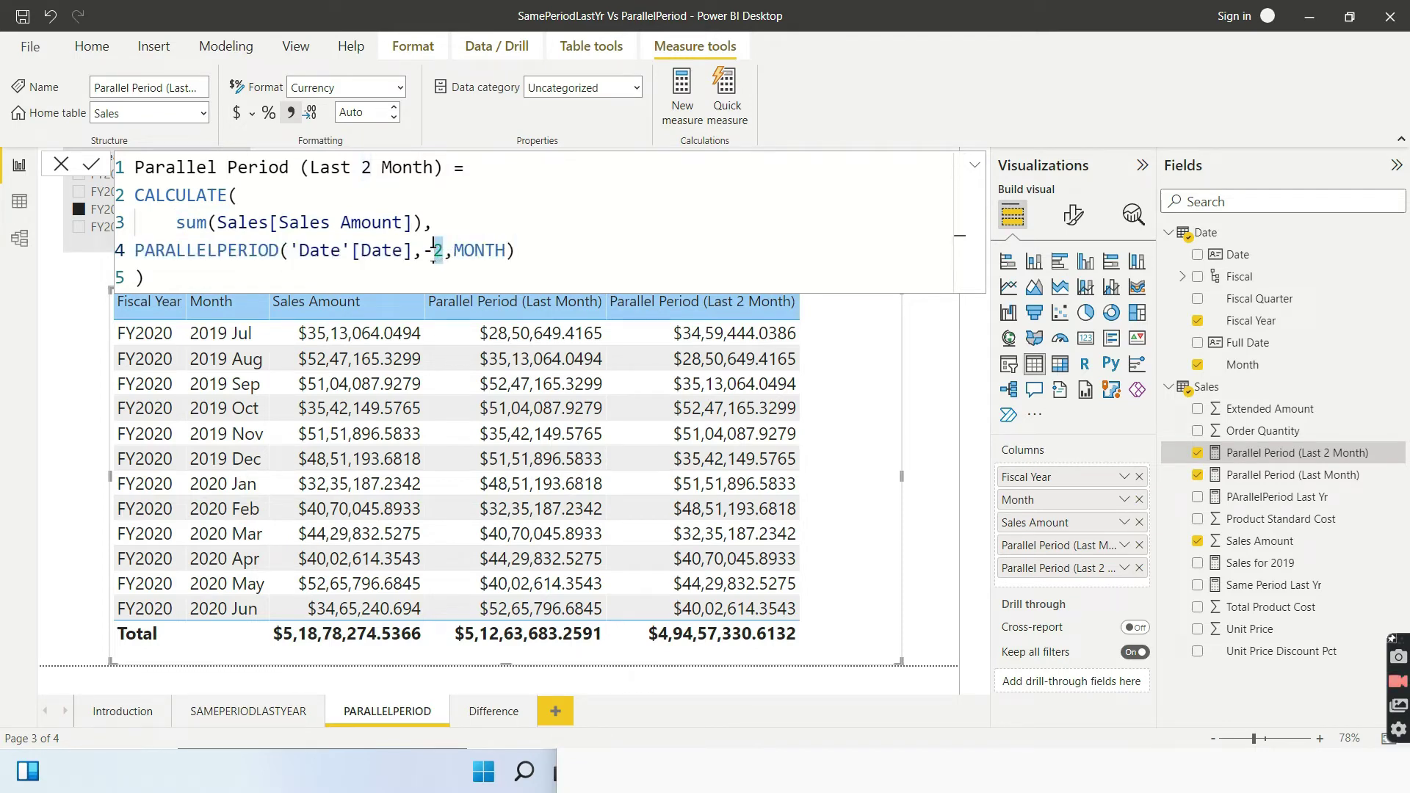
drag(435, 250, 505, 250)
Step: Circle July's $35,13,064.0494 sales, arrow it to Sep's Last 2 Month value, then switch to the browser
drag(265, 385, 299, 391)
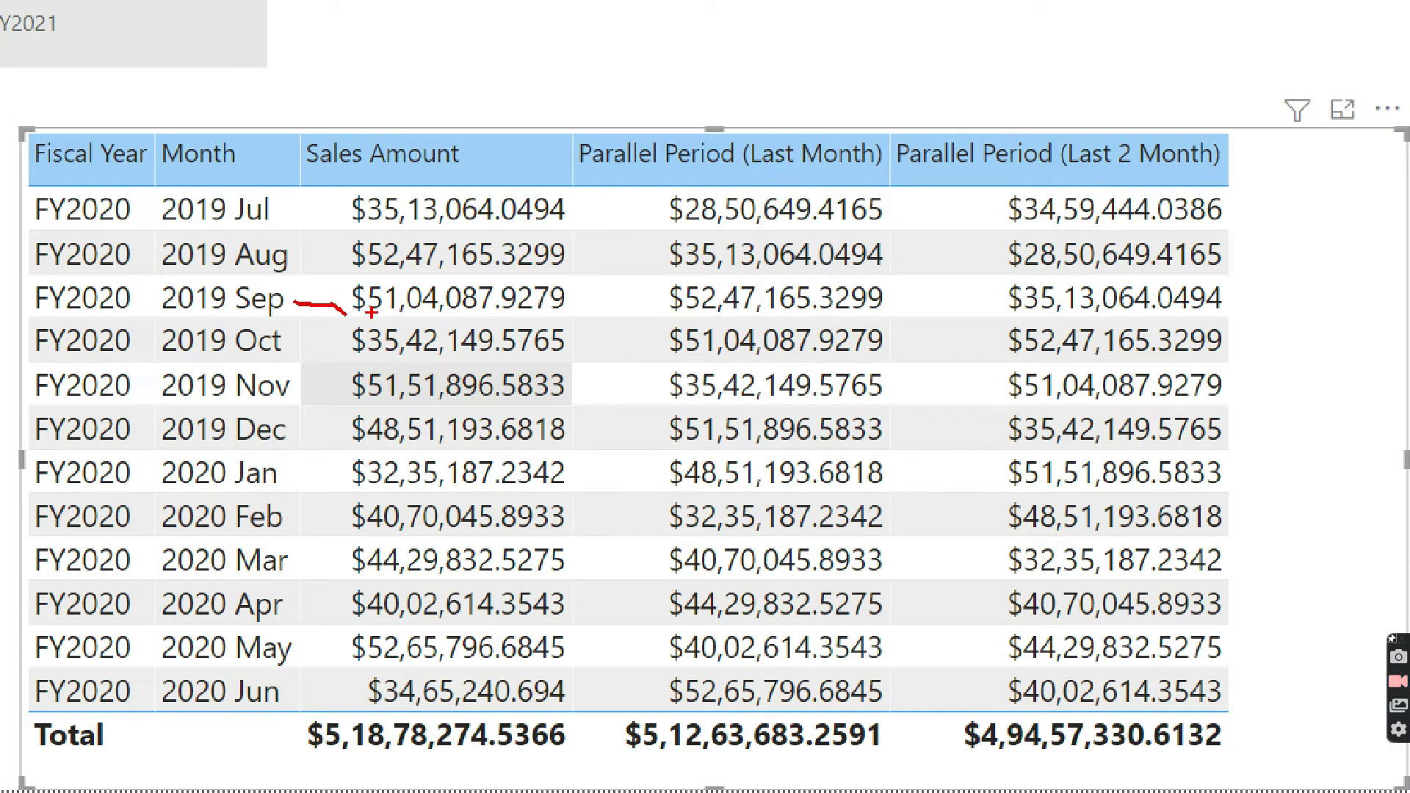
mouse_move(397, 185)
mouse_down()
mouse_move(345, 178)
mouse_move(318, 202)
mouse_move(364, 237)
mouse_move(404, 226)
mouse_move(400, 185)
mouse_up()
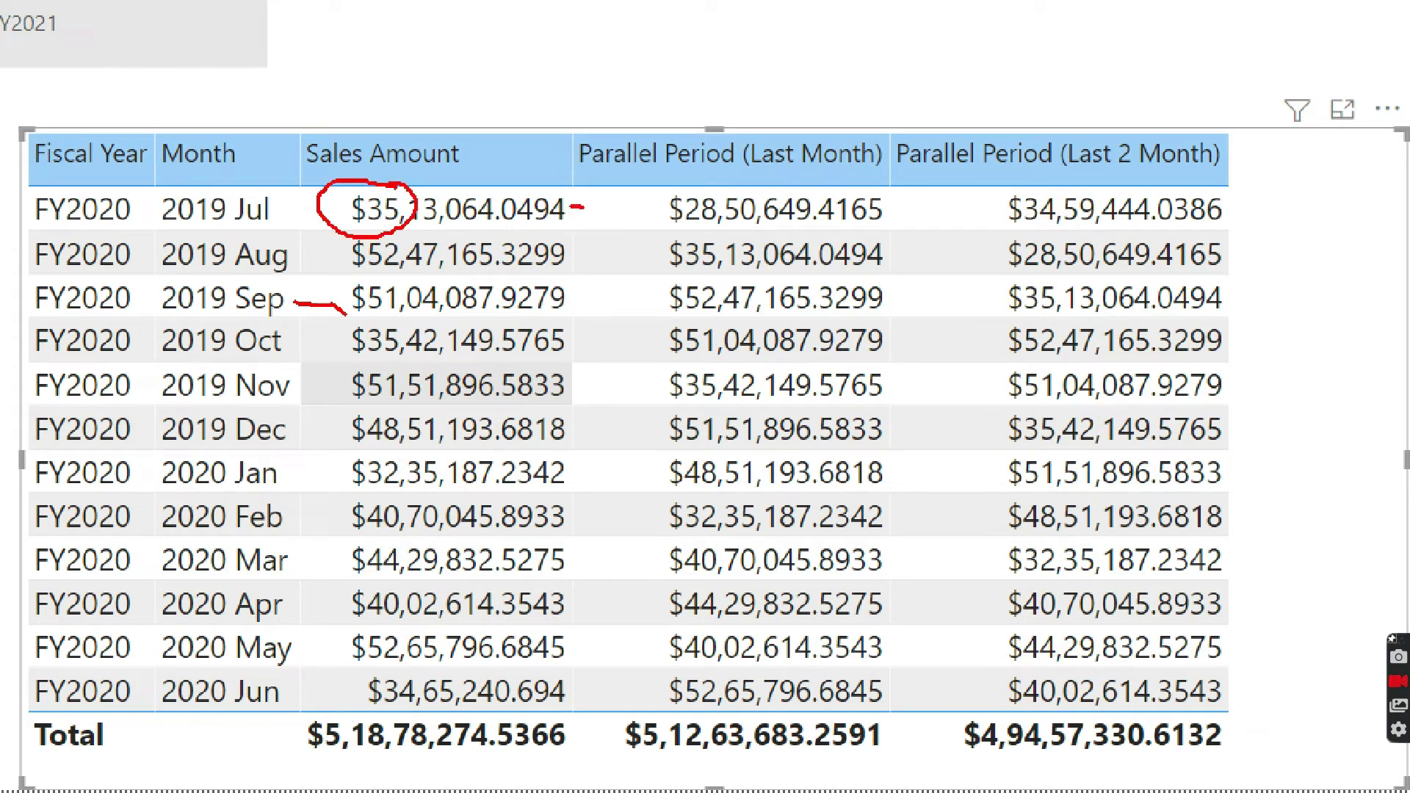
mouse_move(584, 208)
mouse_down()
mouse_move(793, 267)
mouse_move(974, 293)
mouse_up()
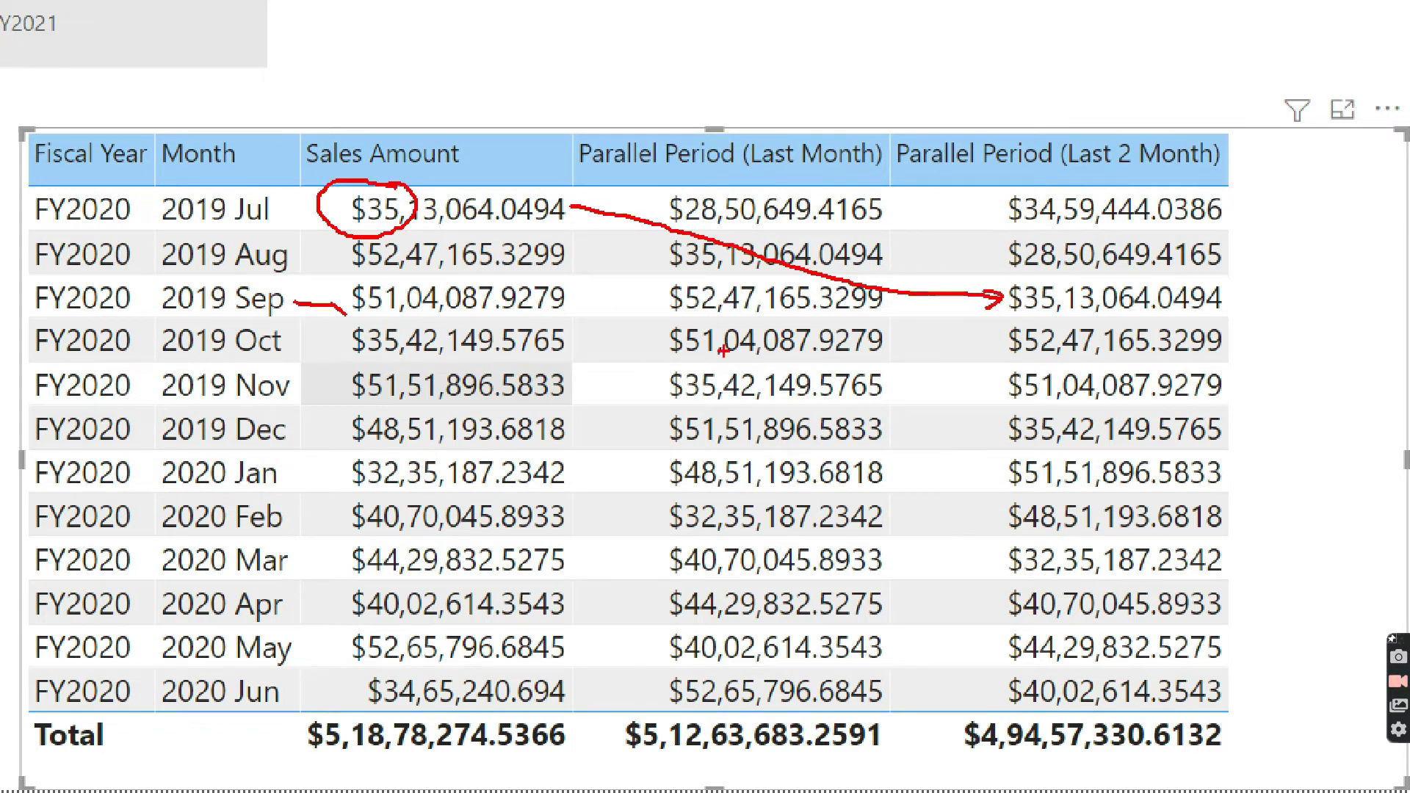
key(alt+Tab)
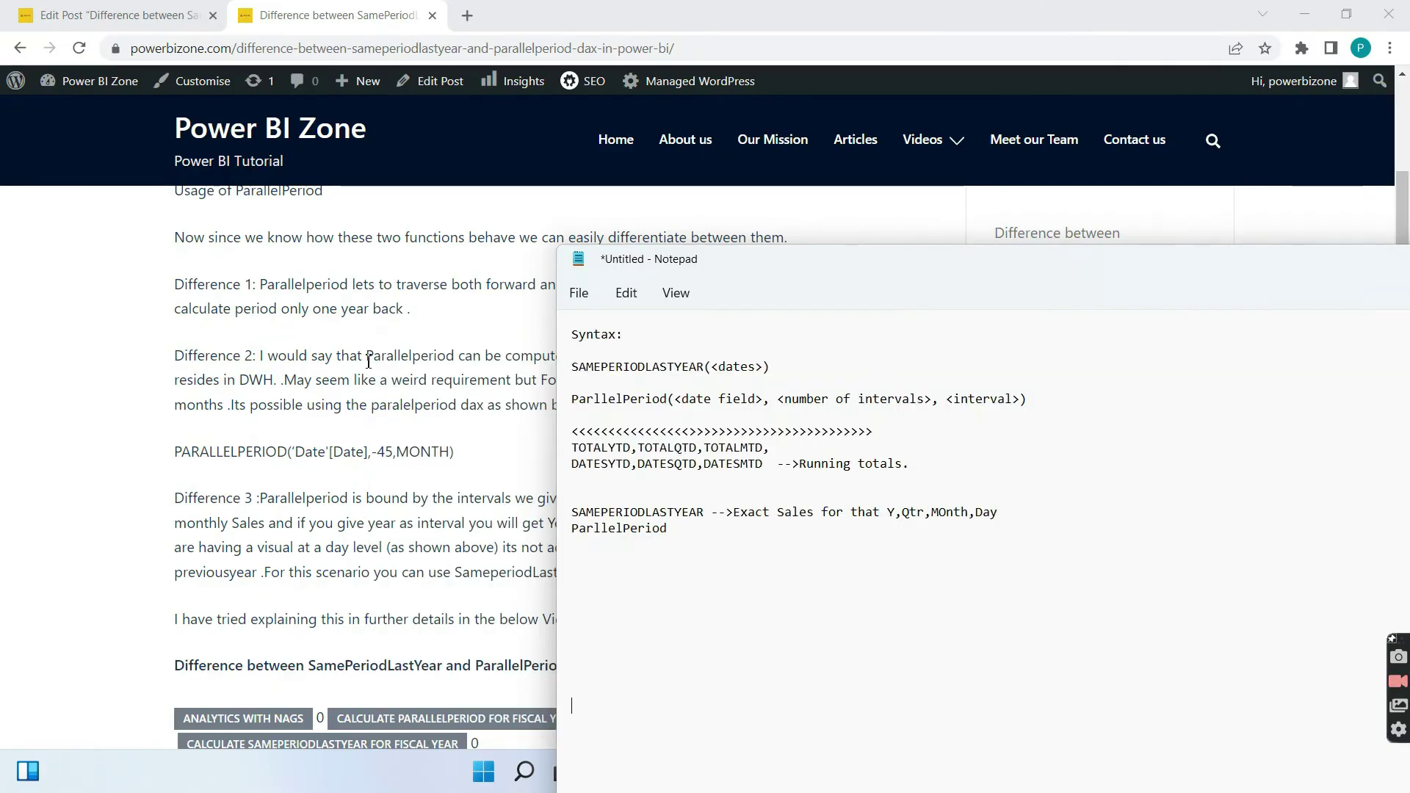
Step: Highlight the first difference and that Parallelperiod works for any number of months
click(258, 377)
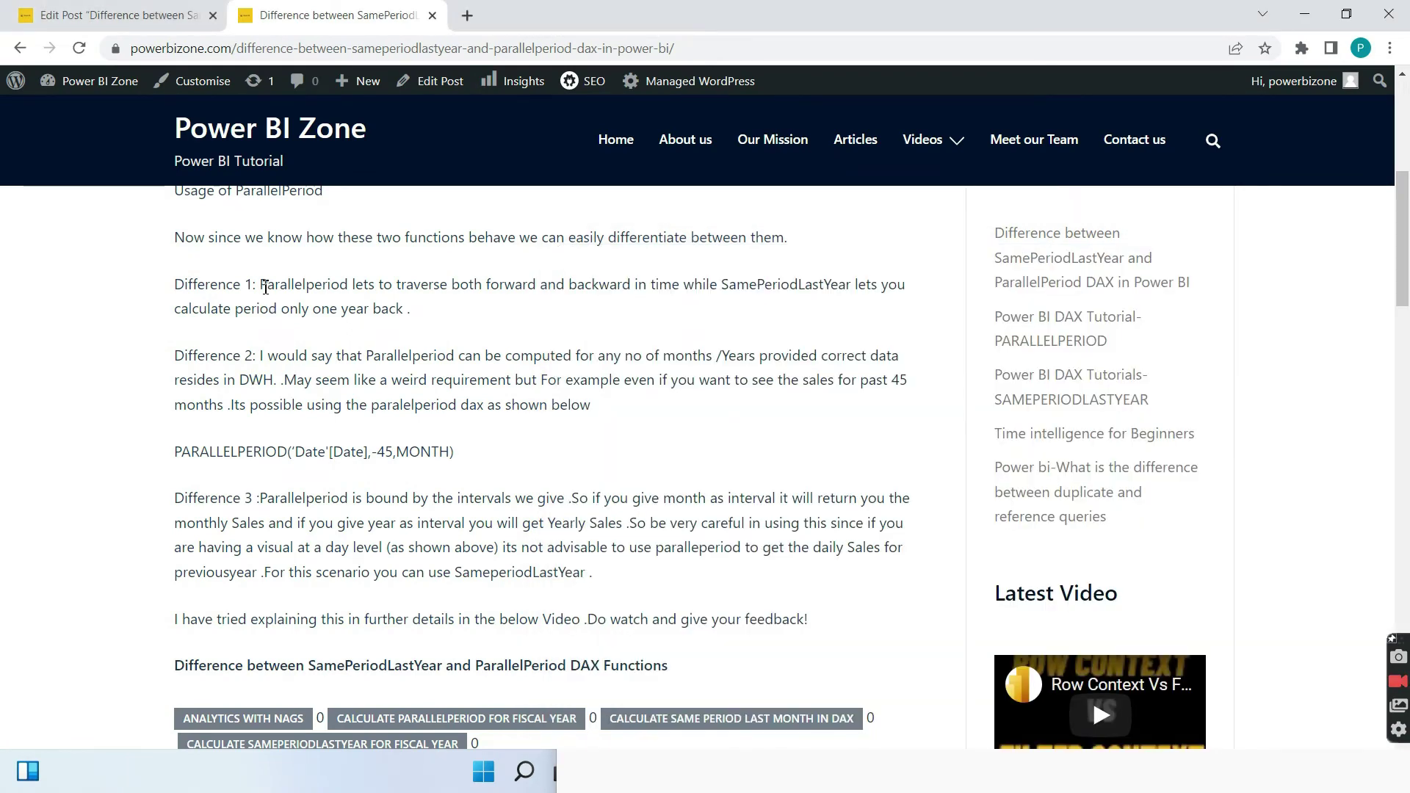
drag(260, 286, 851, 319)
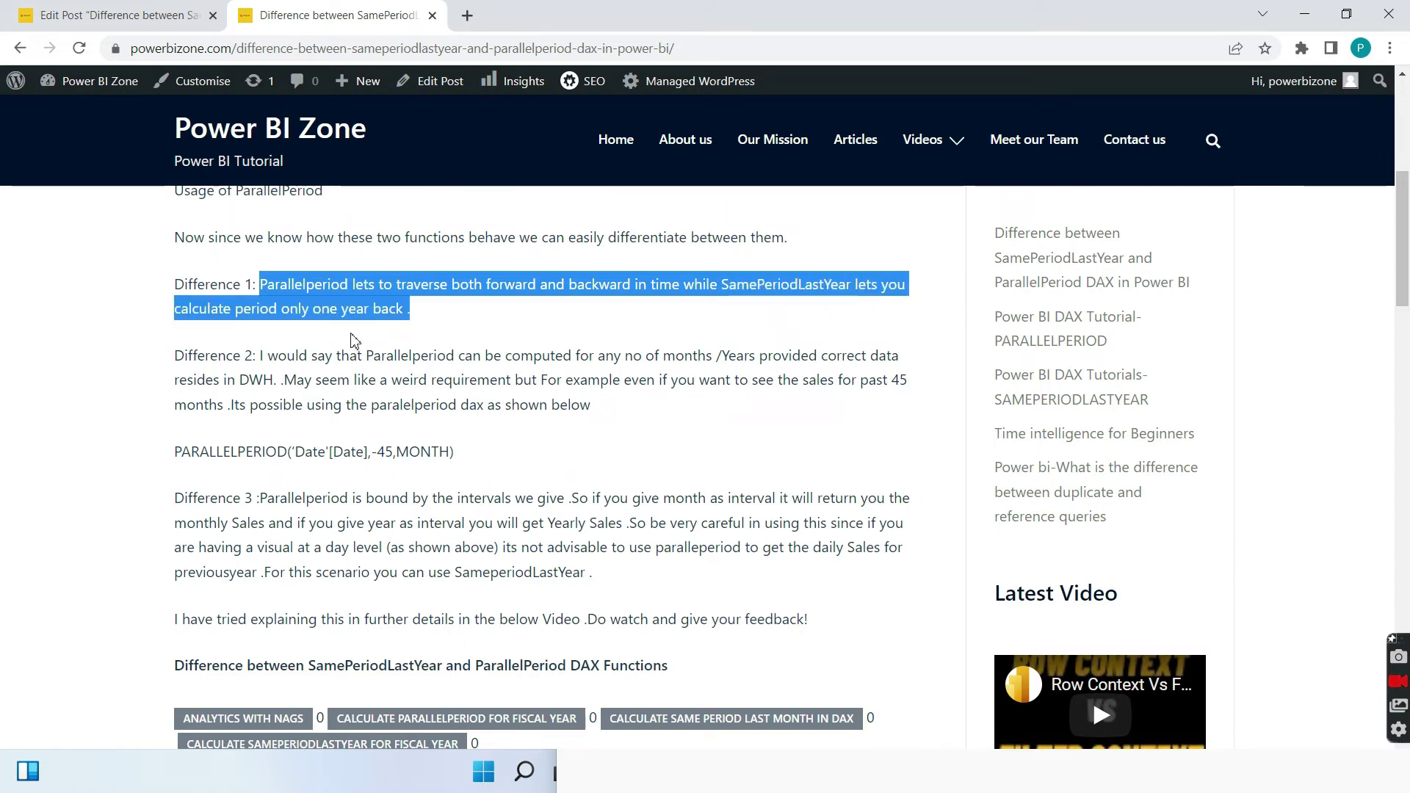
drag(342, 342, 343, 320)
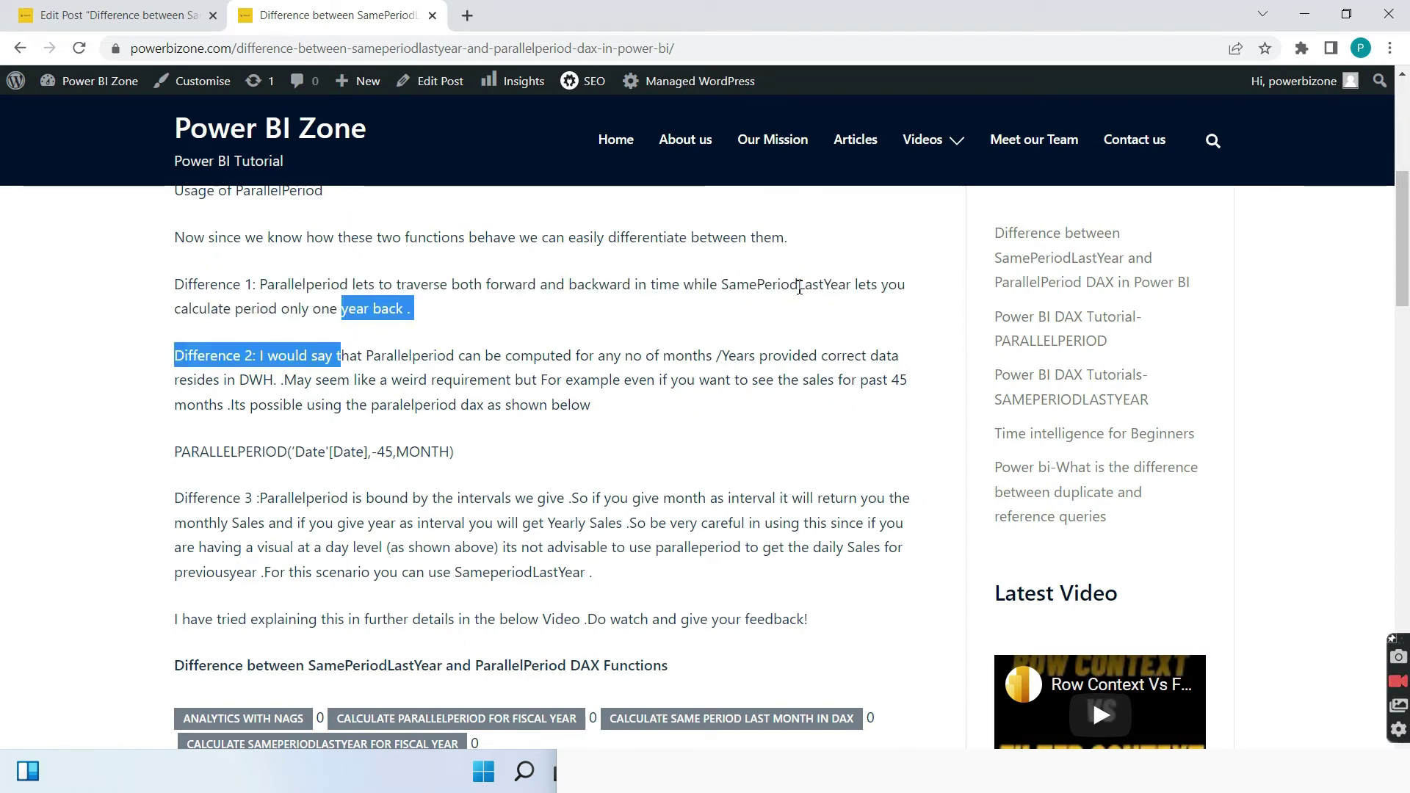
double_click(303, 284)
drag(374, 355, 769, 357)
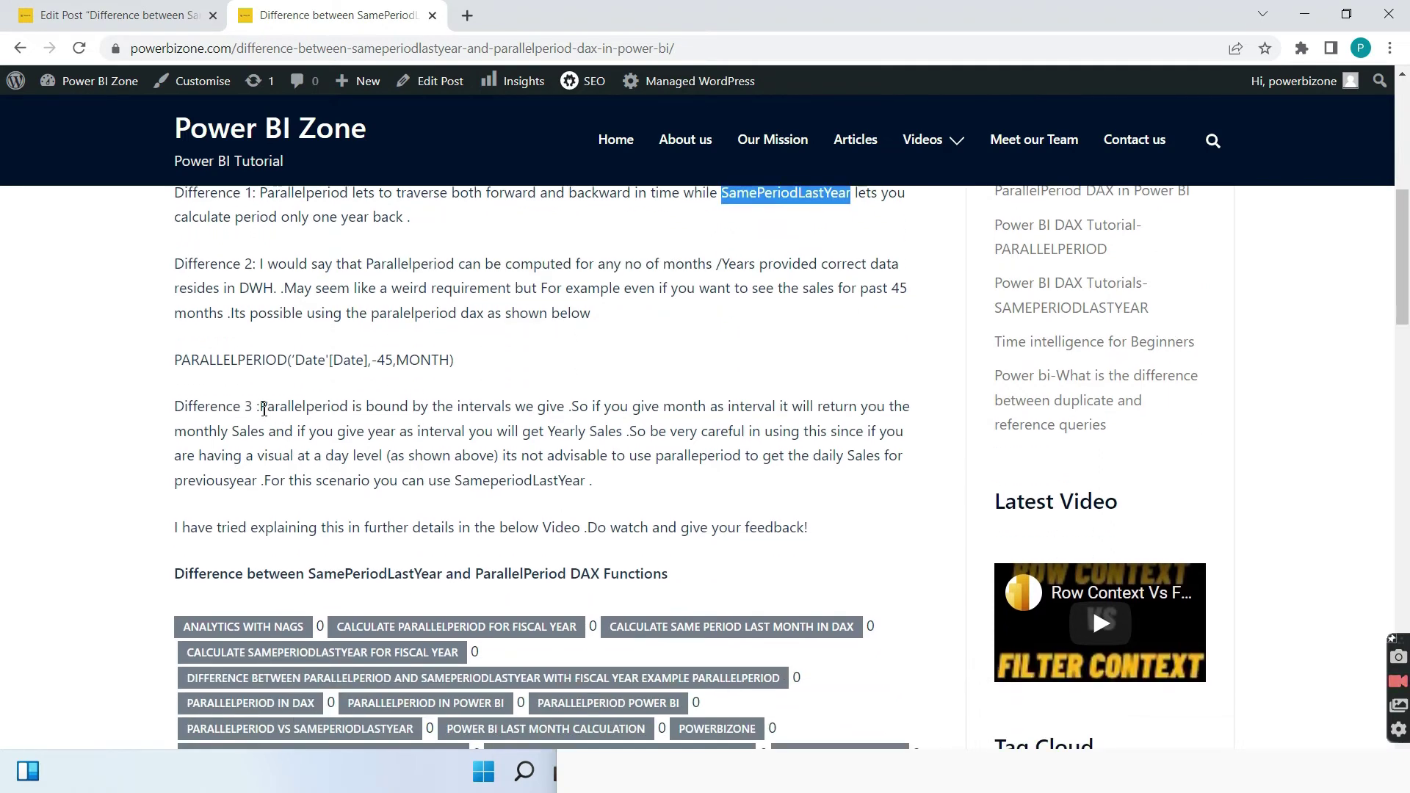
Step: Highlight the third difference about yearly sales, then go to the Difference report page
drag(264, 409, 500, 453)
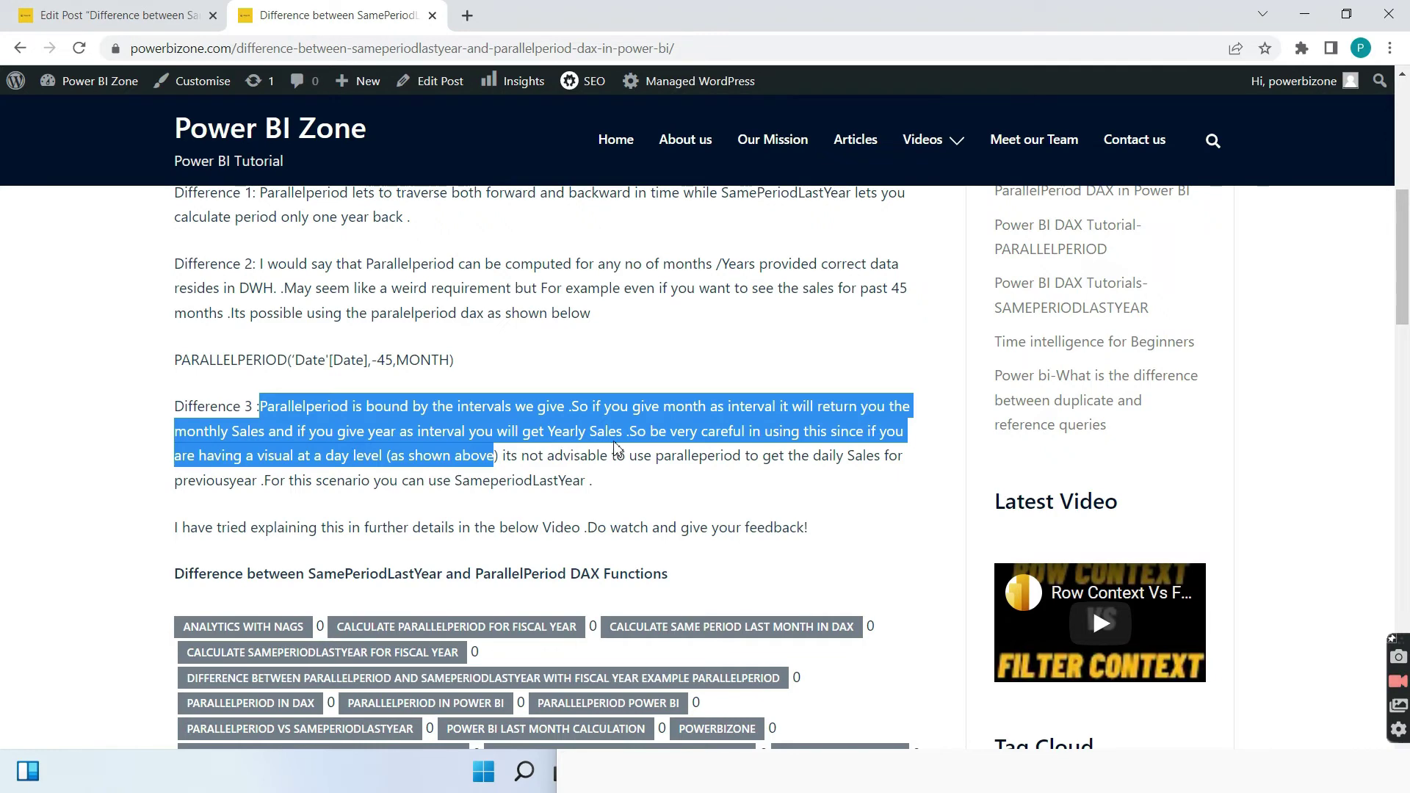
mouse_move(625, 436)
mouse_down()
mouse_move(501, 449)
mouse_move(623, 433)
mouse_up()
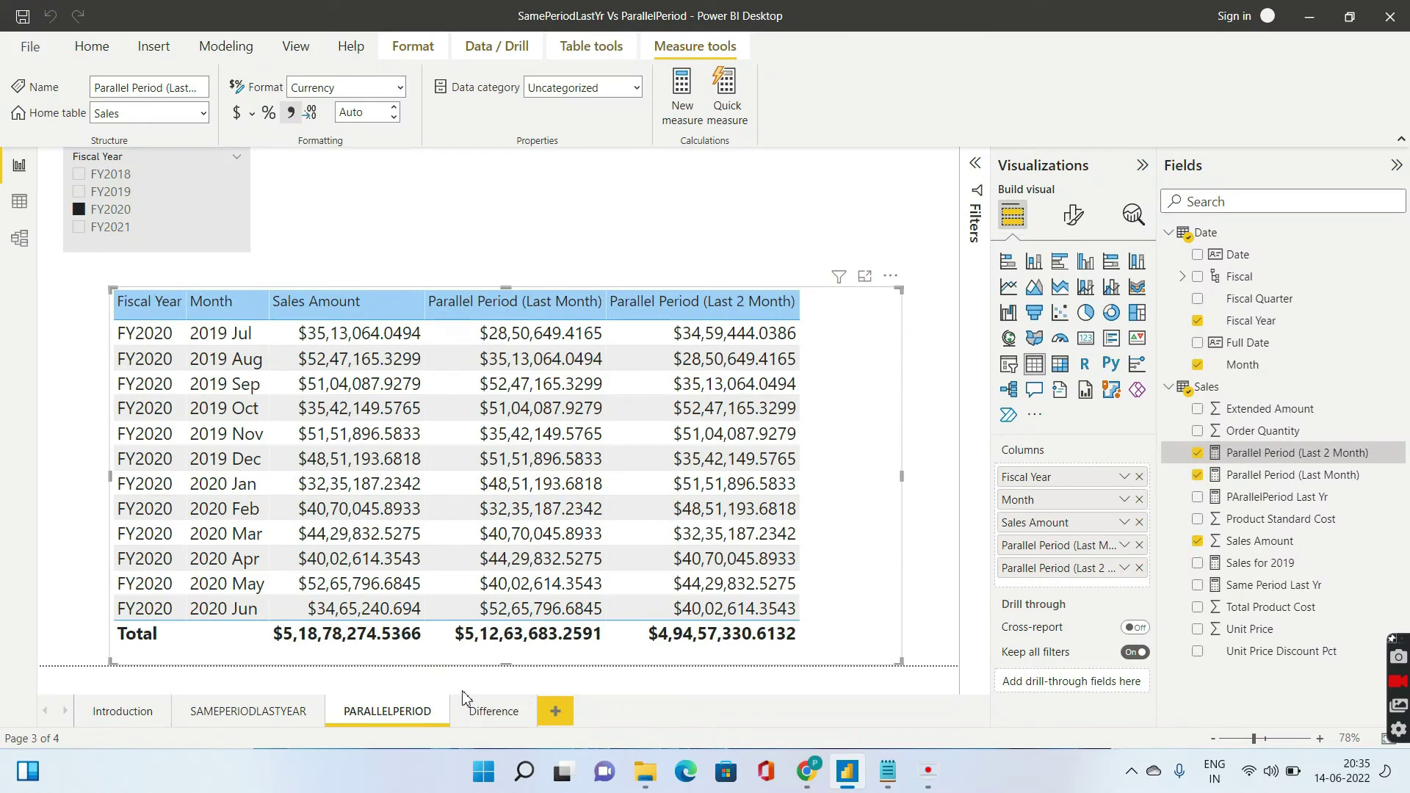
click(493, 717)
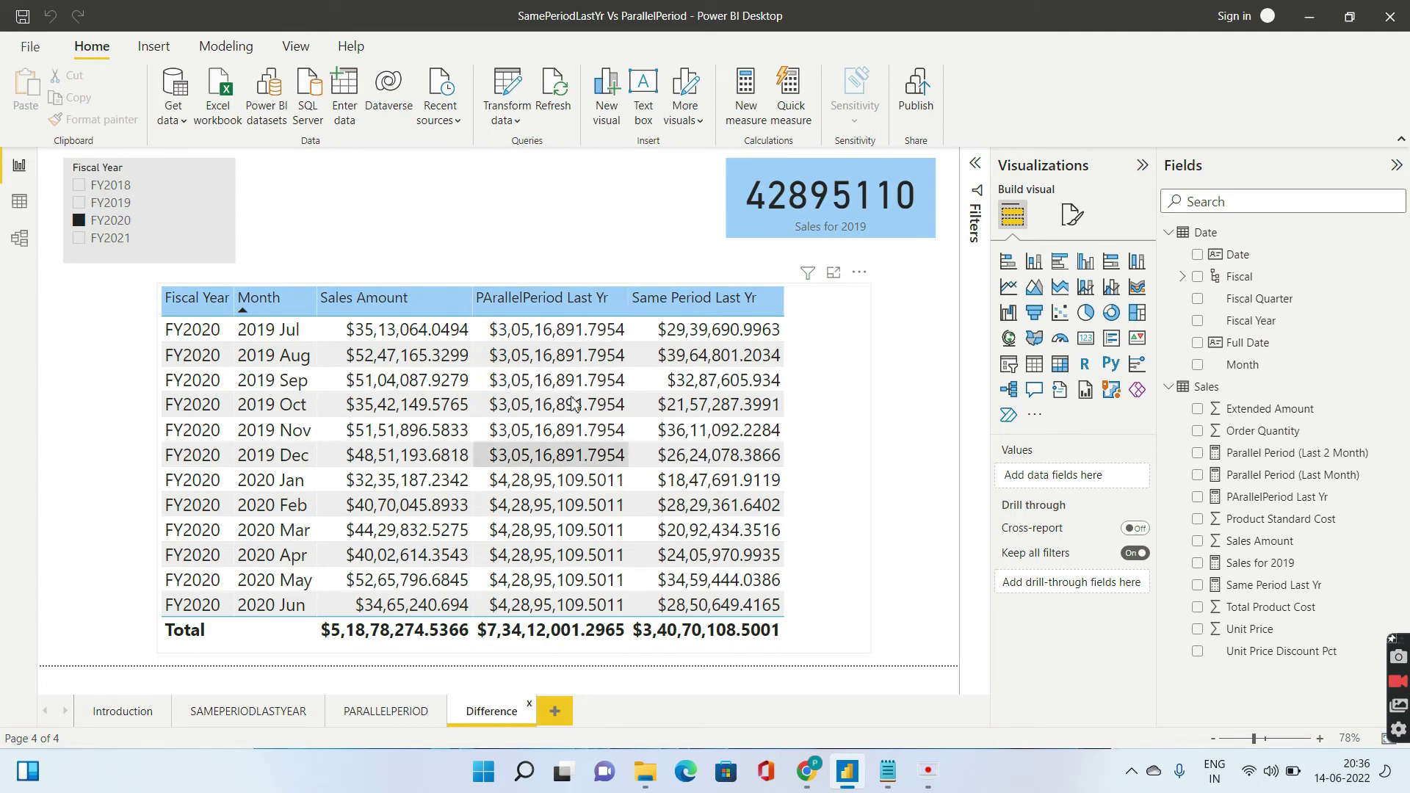
click(825, 377)
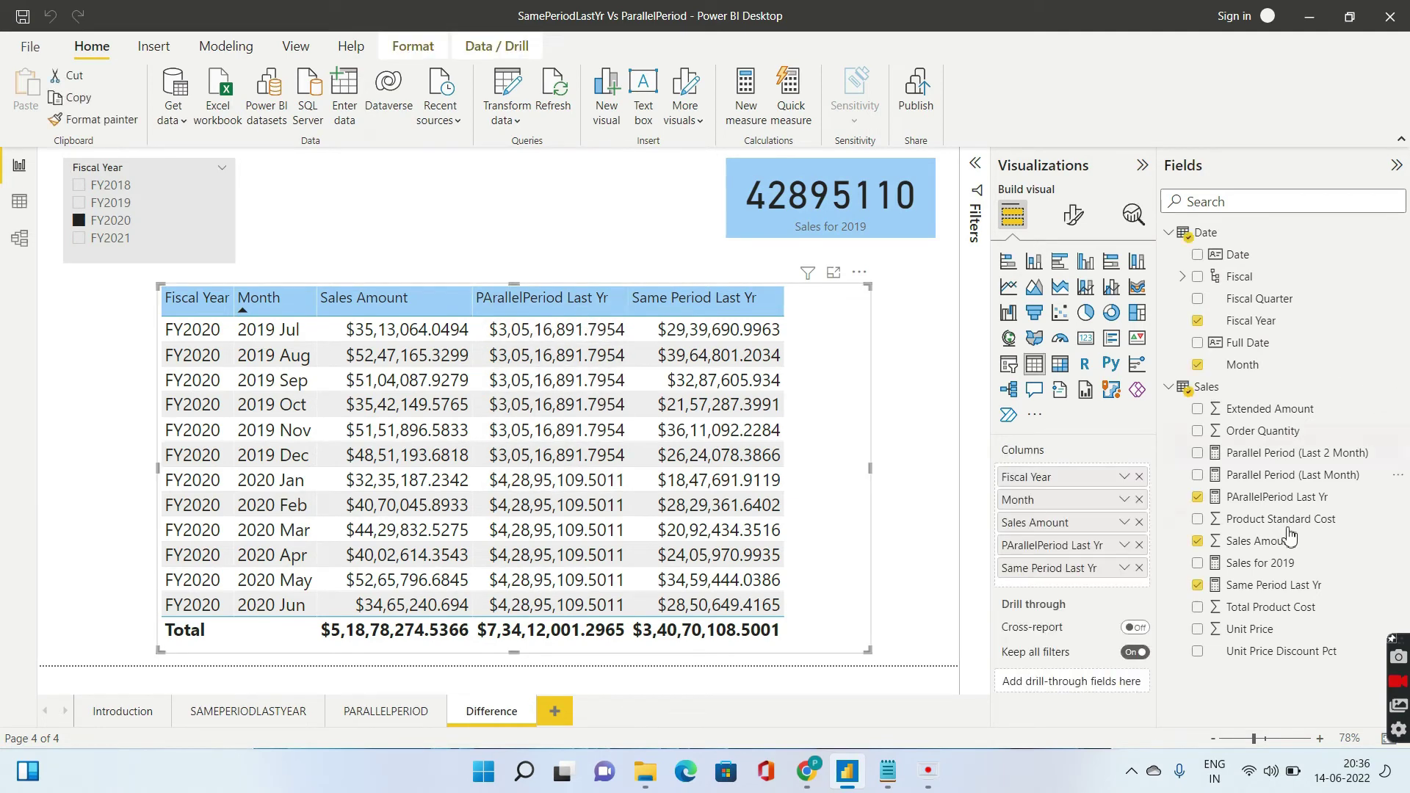
click(1281, 498)
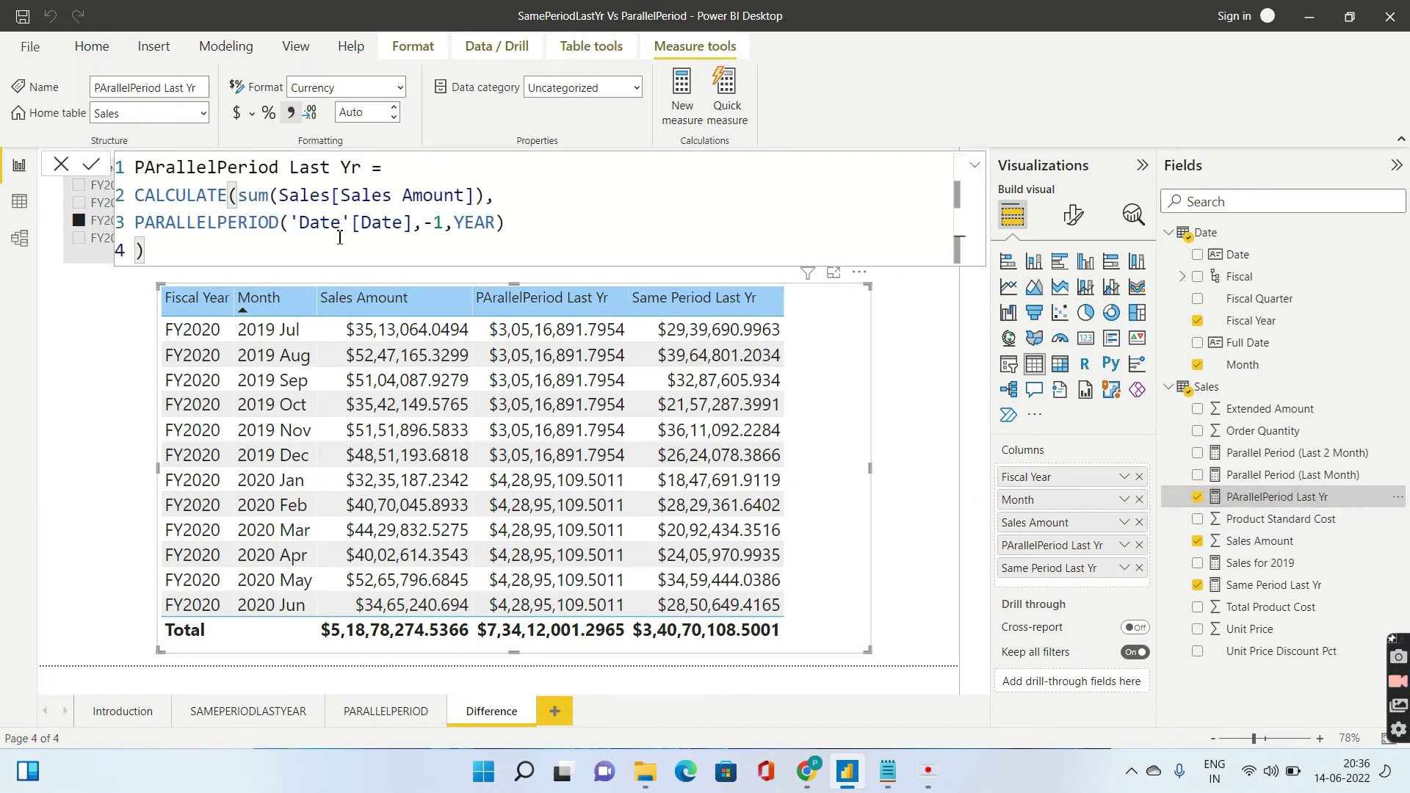
drag(238, 196, 496, 223)
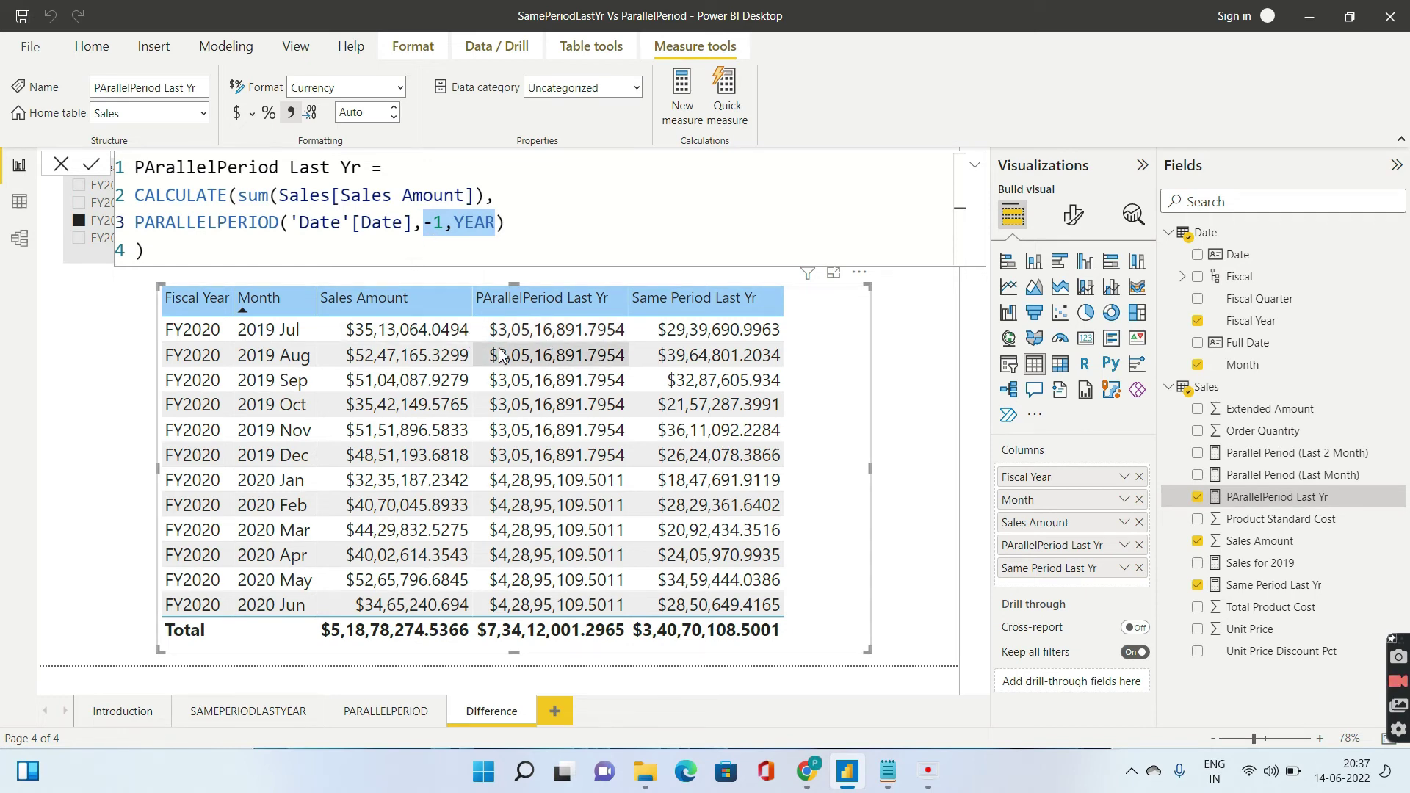
click(469, 224)
double_click(469, 224)
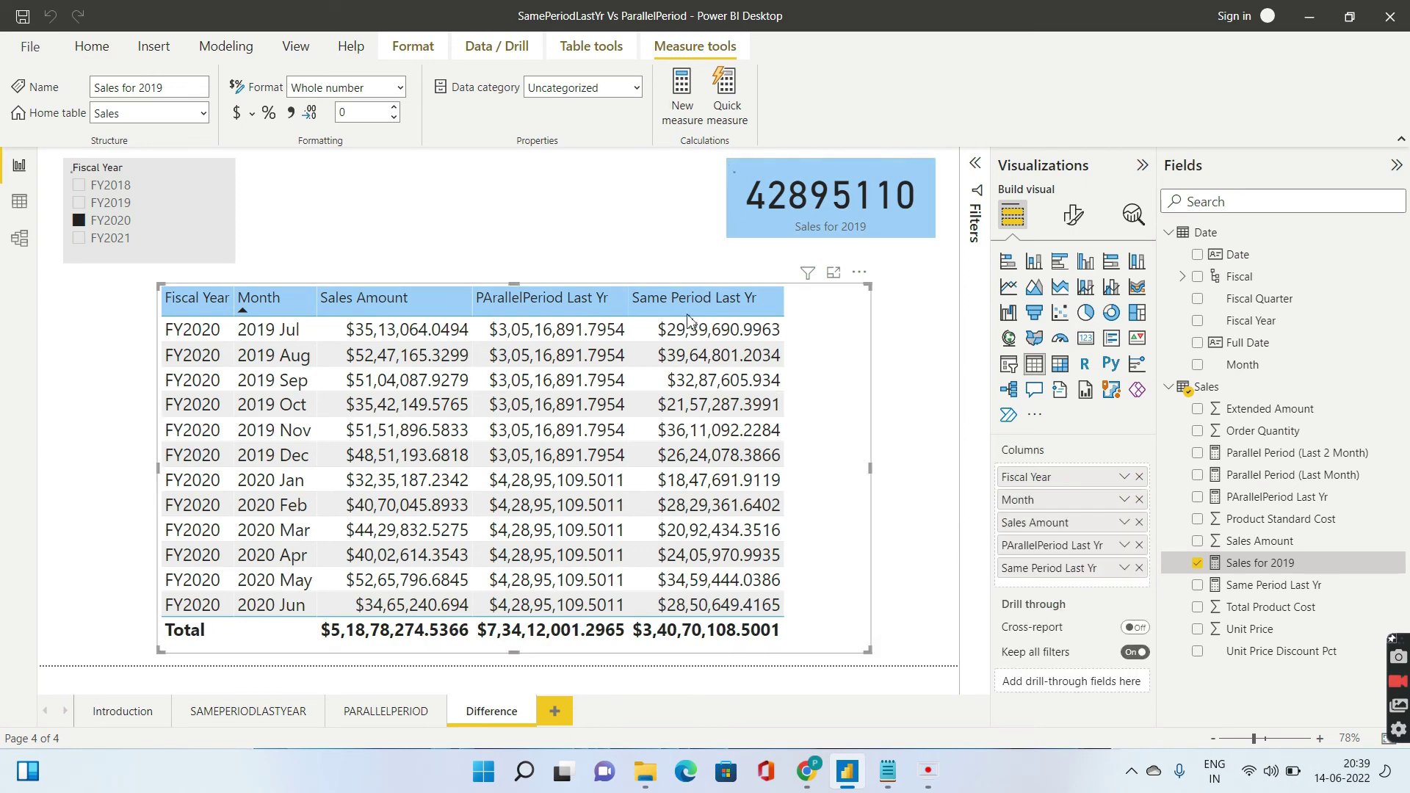
click(688, 318)
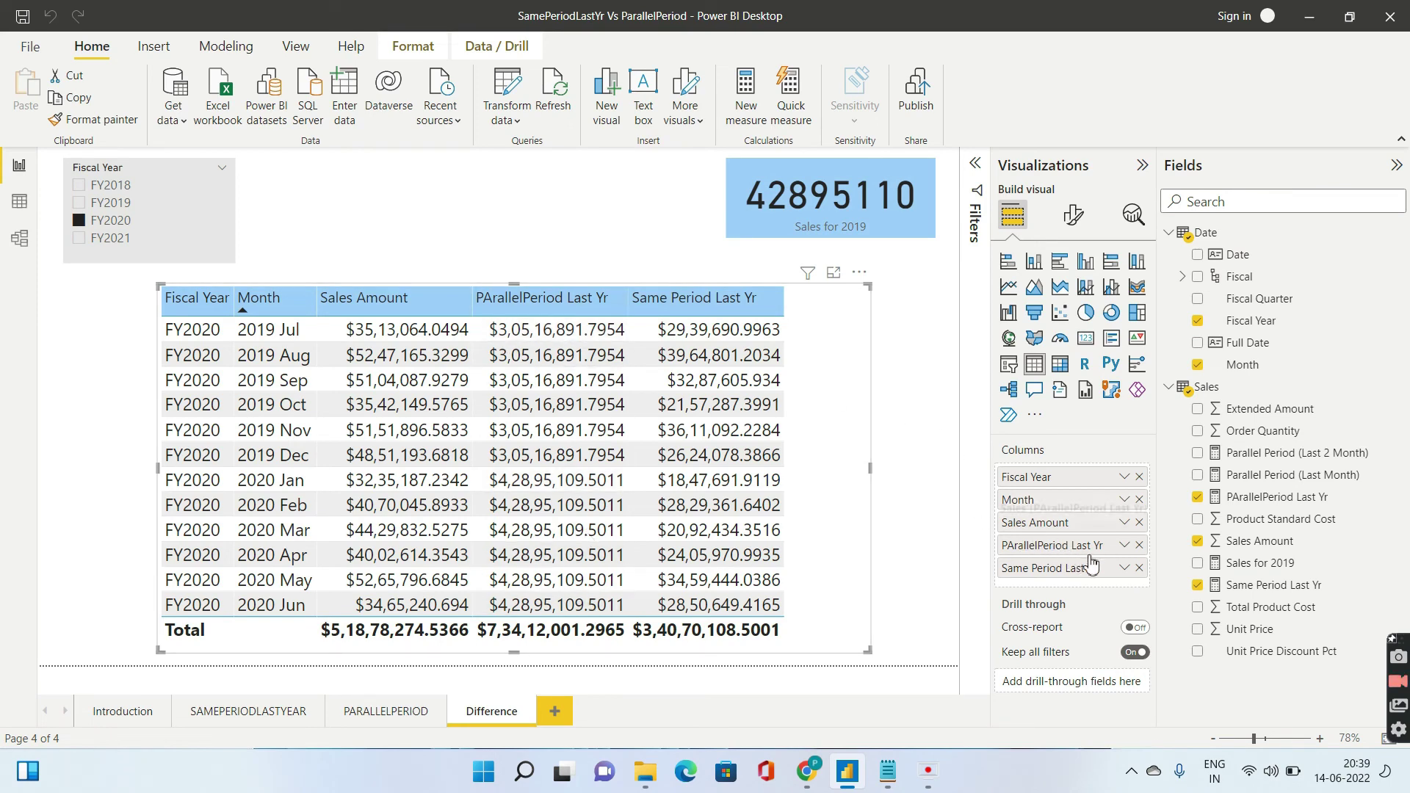
click(1139, 545)
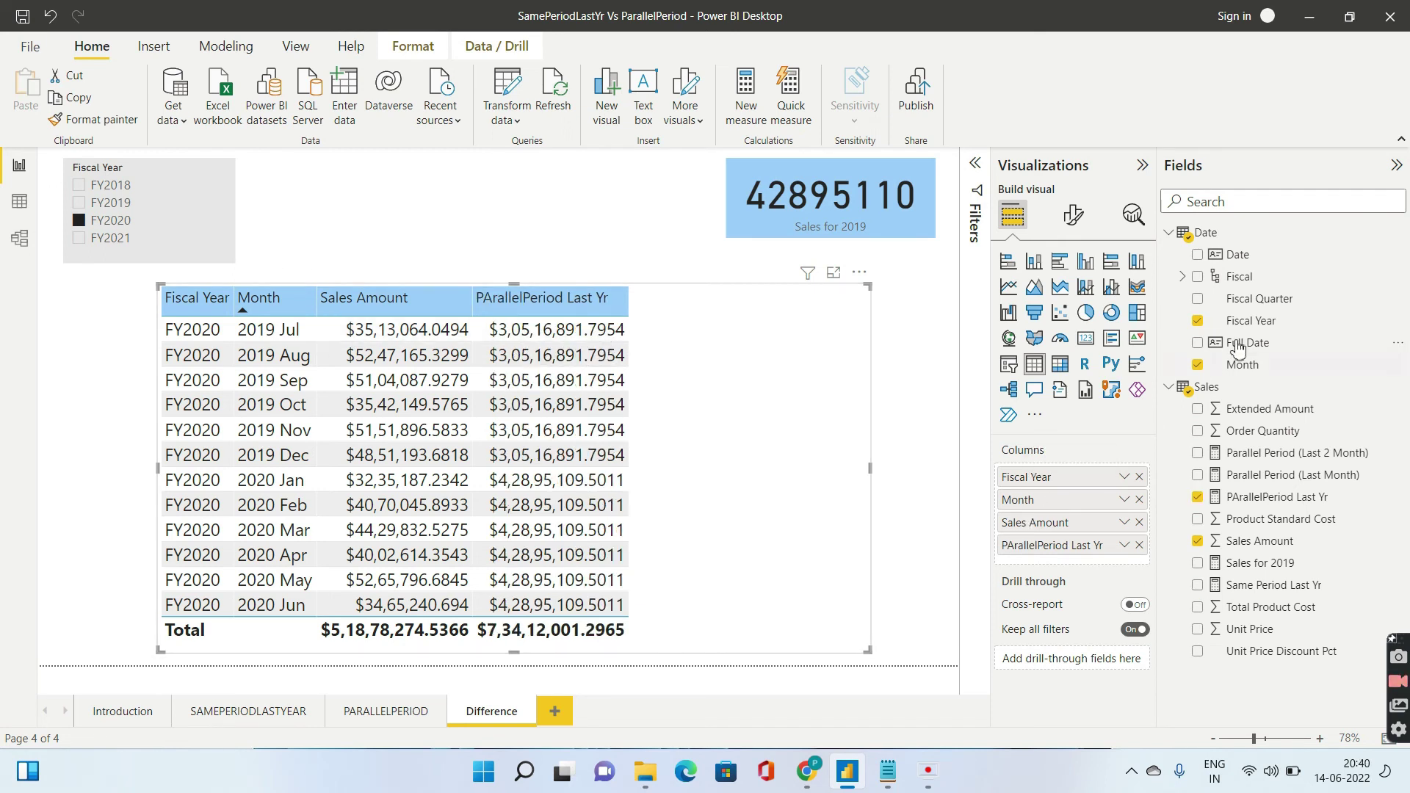
Step: Add Full Date as a column after Month and scroll the daily rows in focus mode
drag(1242, 352, 1087, 518)
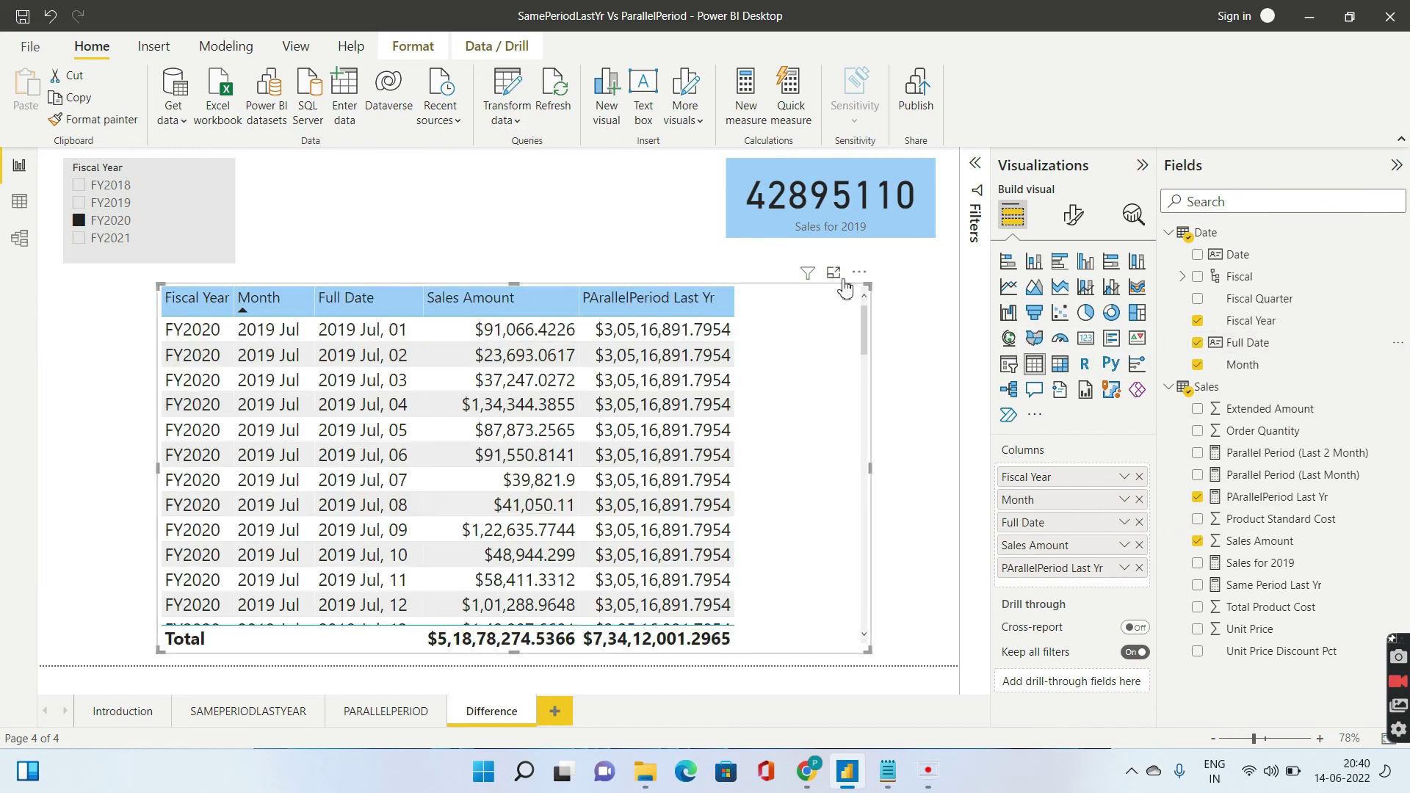
click(834, 274)
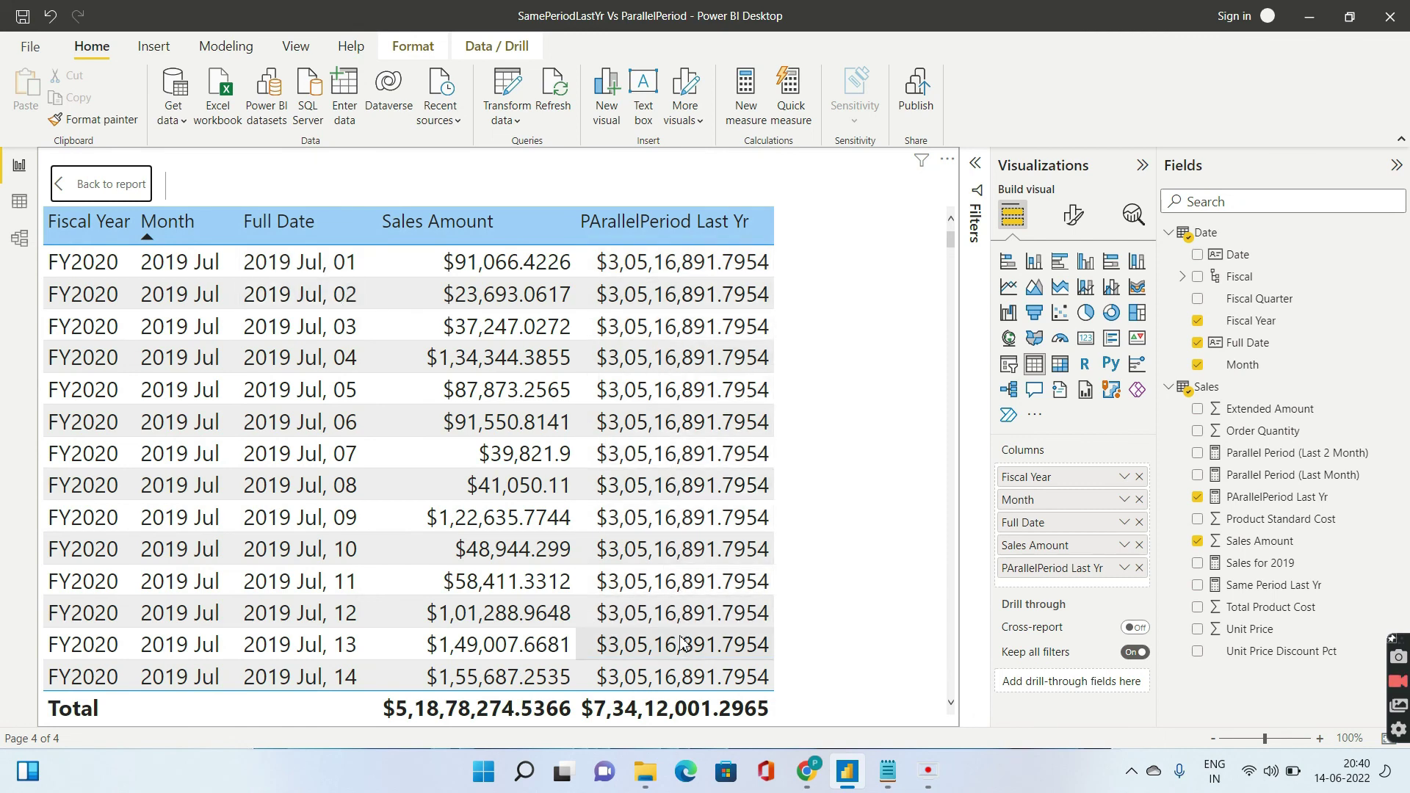
scroll(681, 615, down, 1)
scroll(681, 615, down, 5)
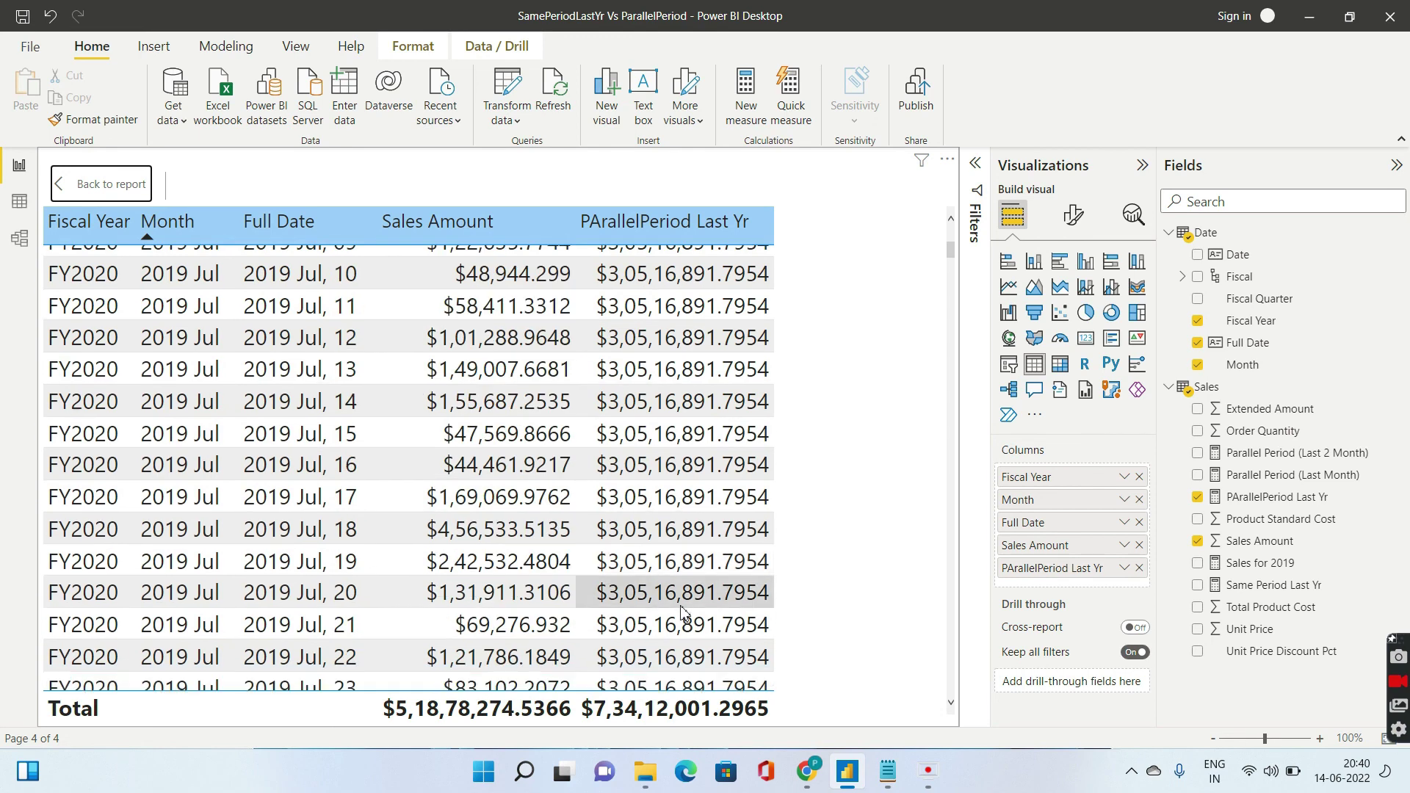
scroll(682, 615, up, 6)
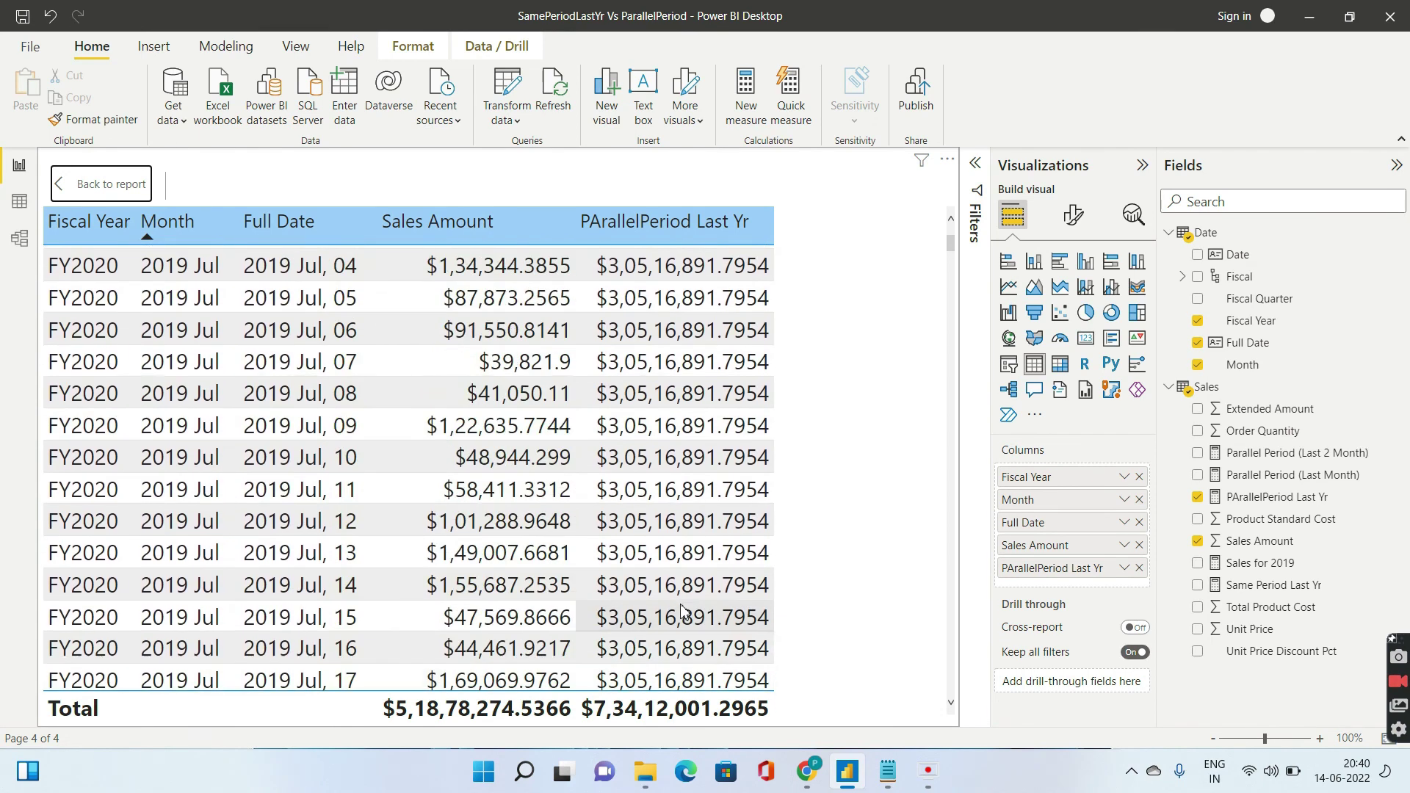
click(114, 187)
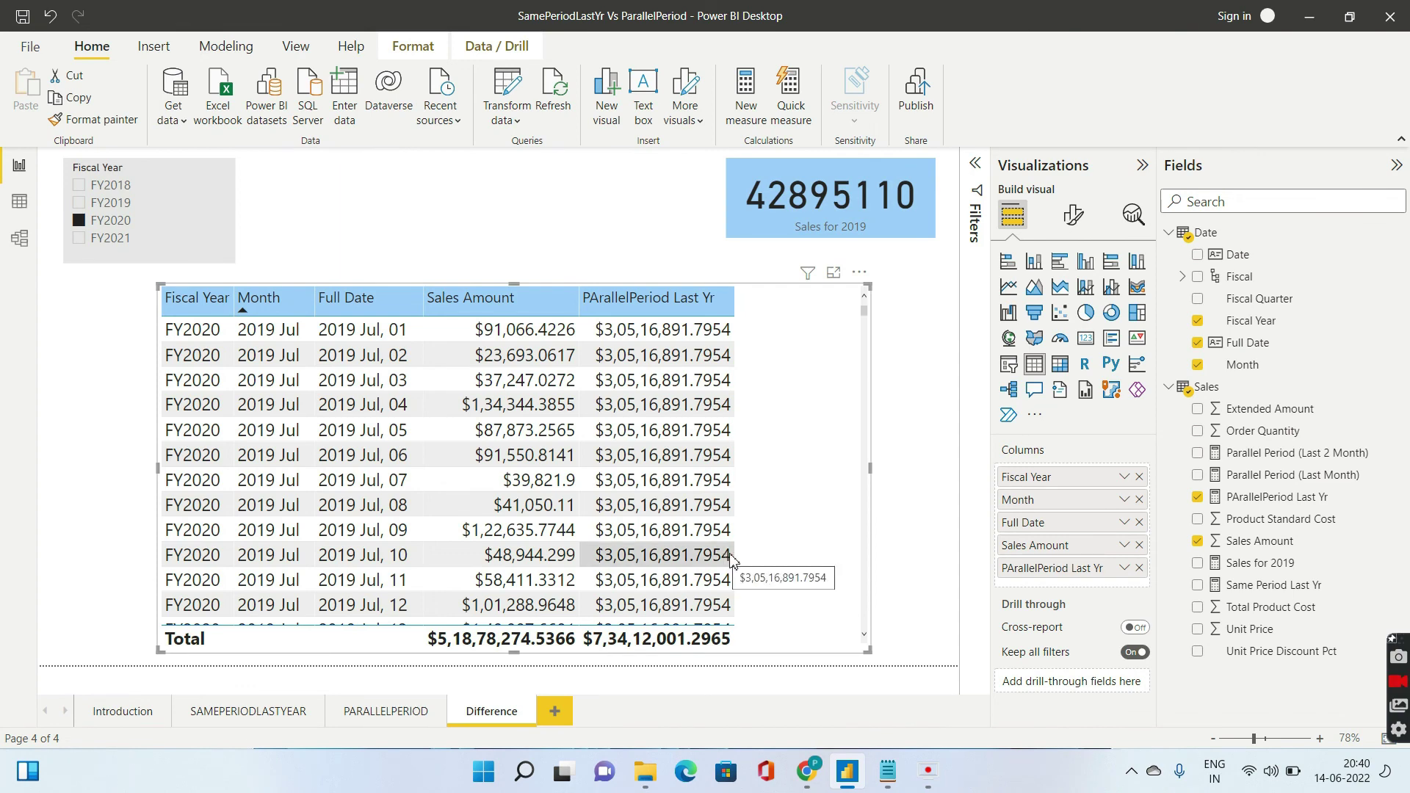
Step: Switch to the SAMEPERIODLASTYEAR page showing the FY2020 $52M versus $34M sales chart
click(233, 715)
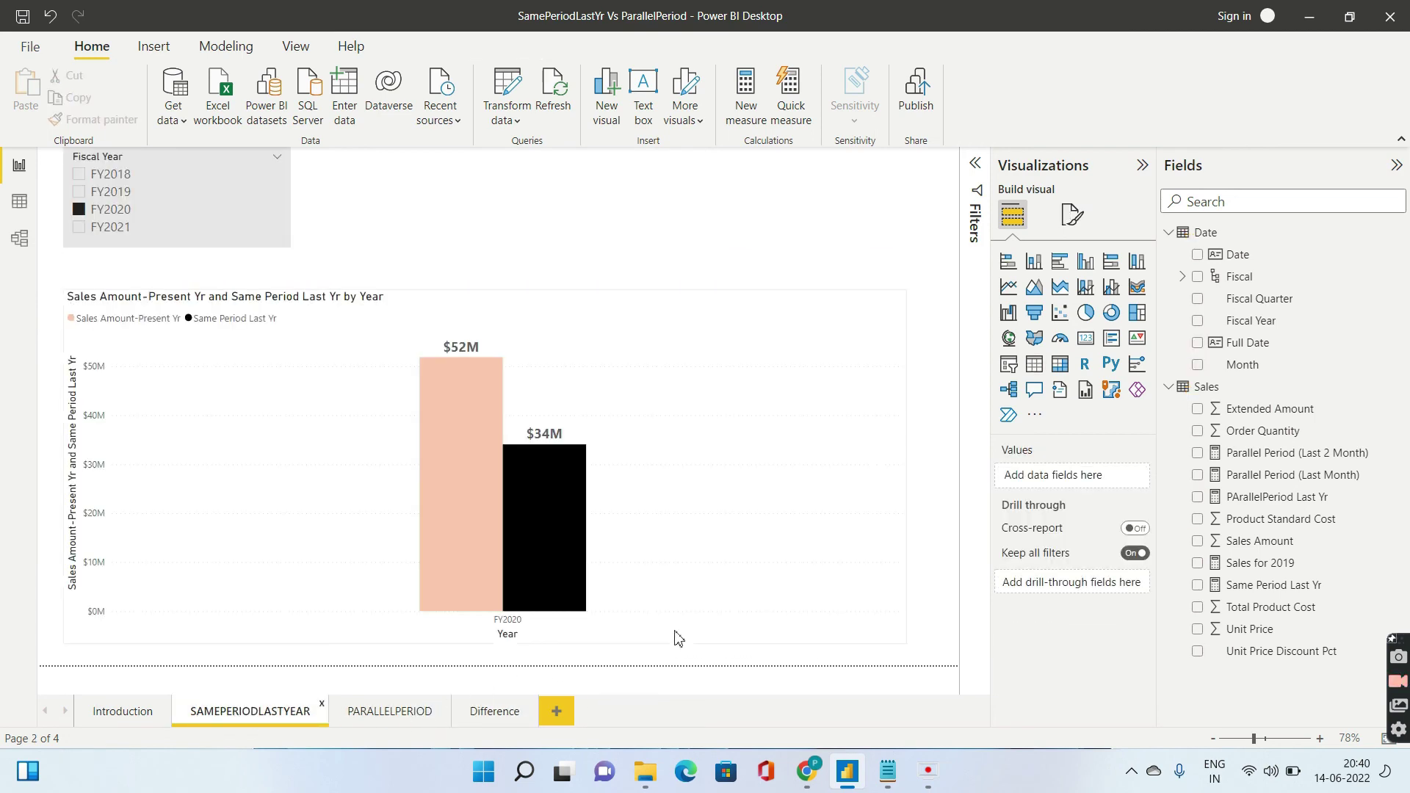